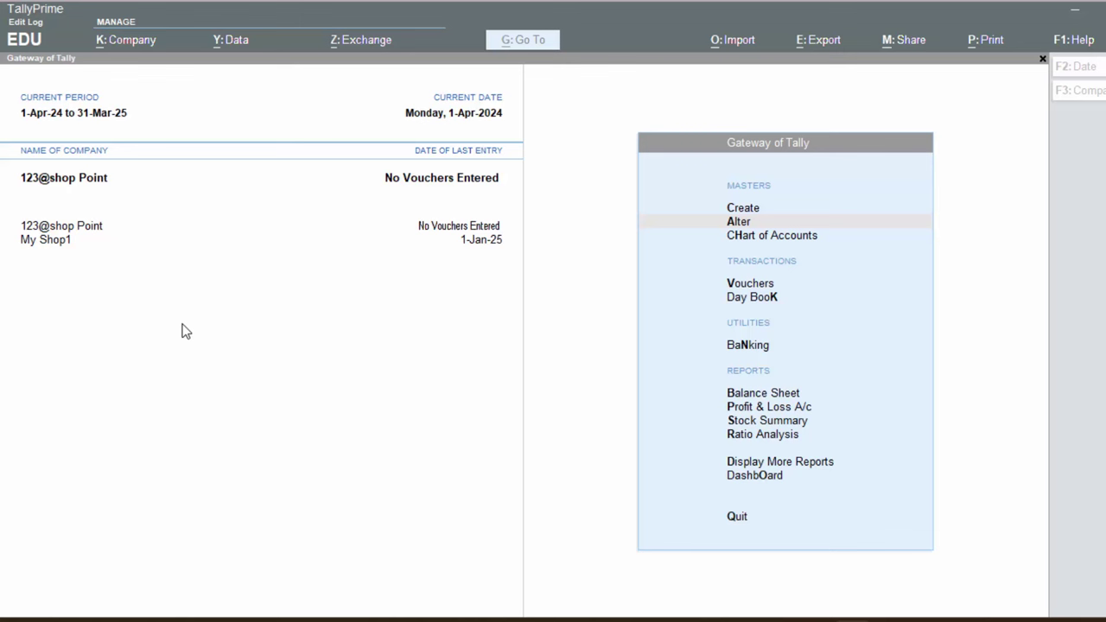
Start a new simple inventory unit with the symbol kg and the formal name Kilogram.
click(451, 313)
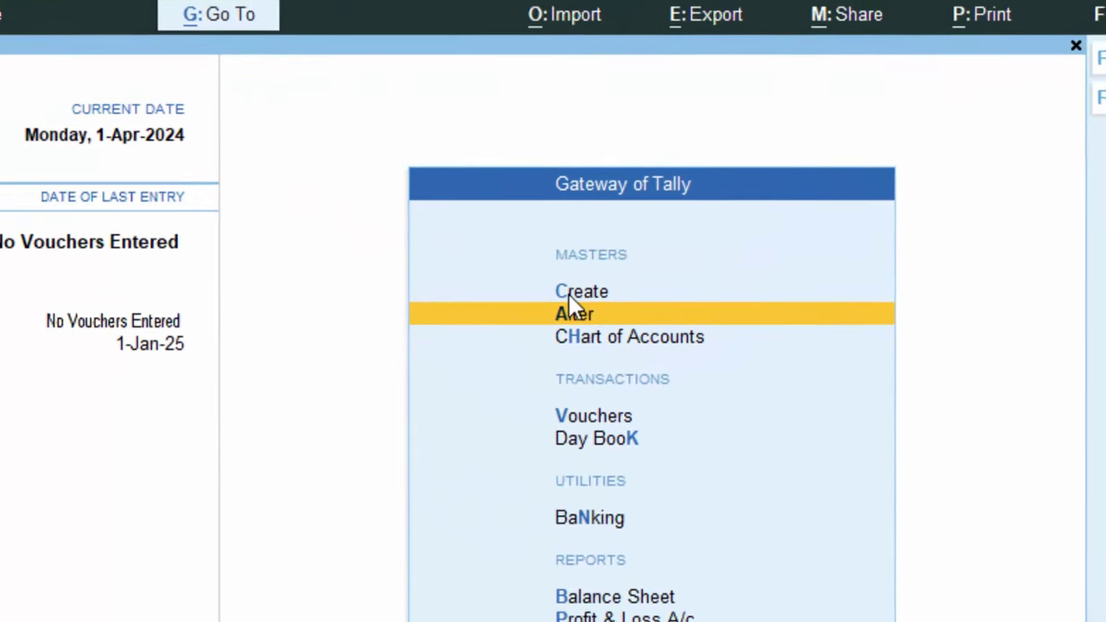
click(571, 296)
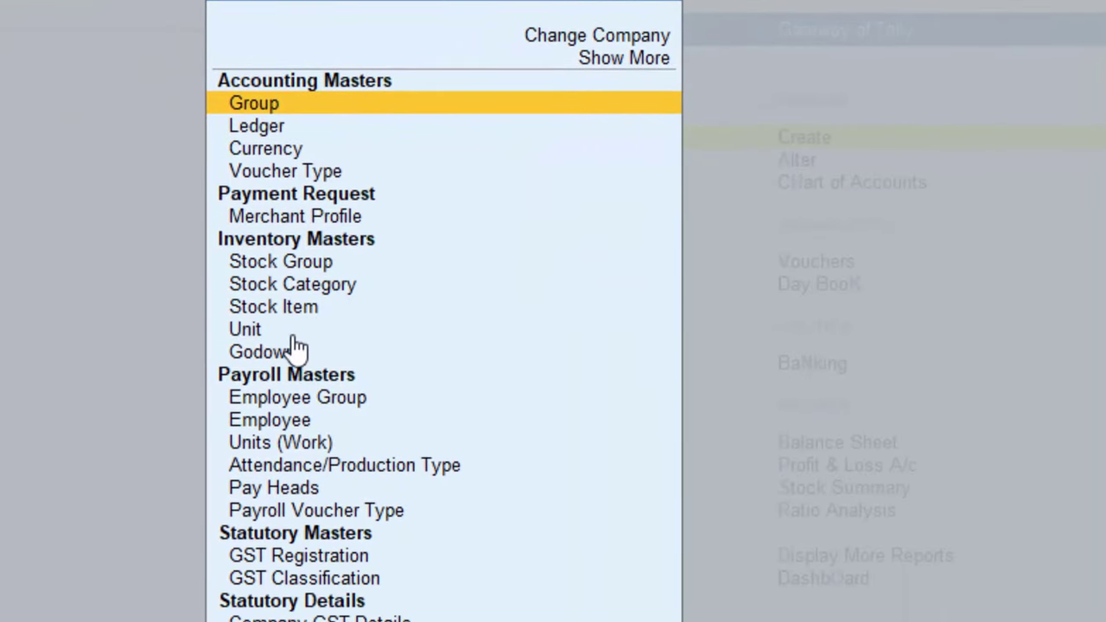
click(246, 332)
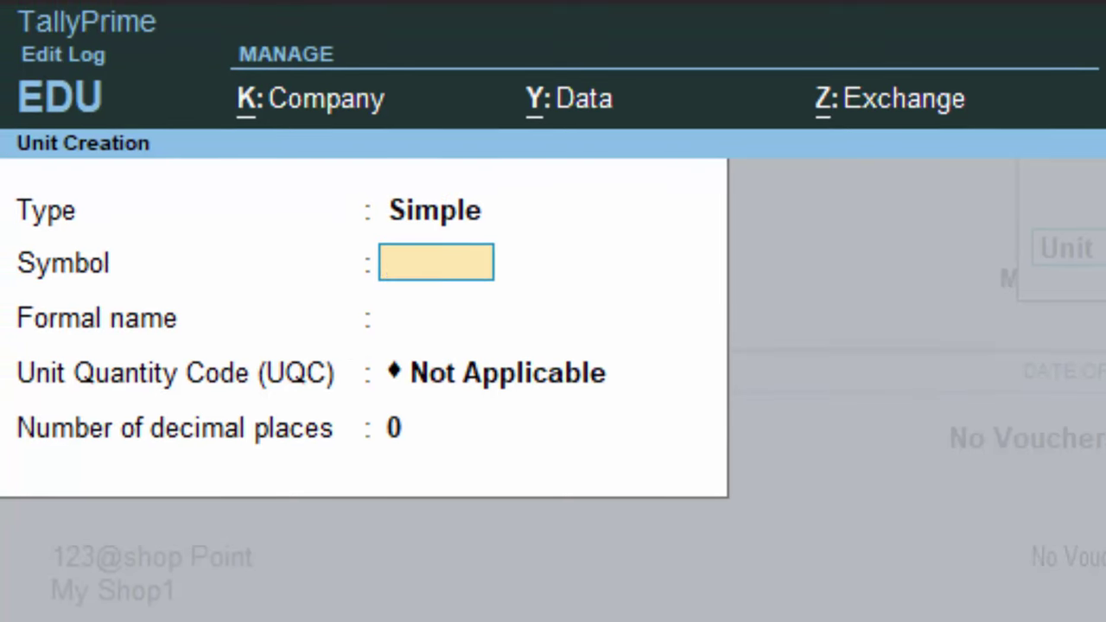
text(kg)
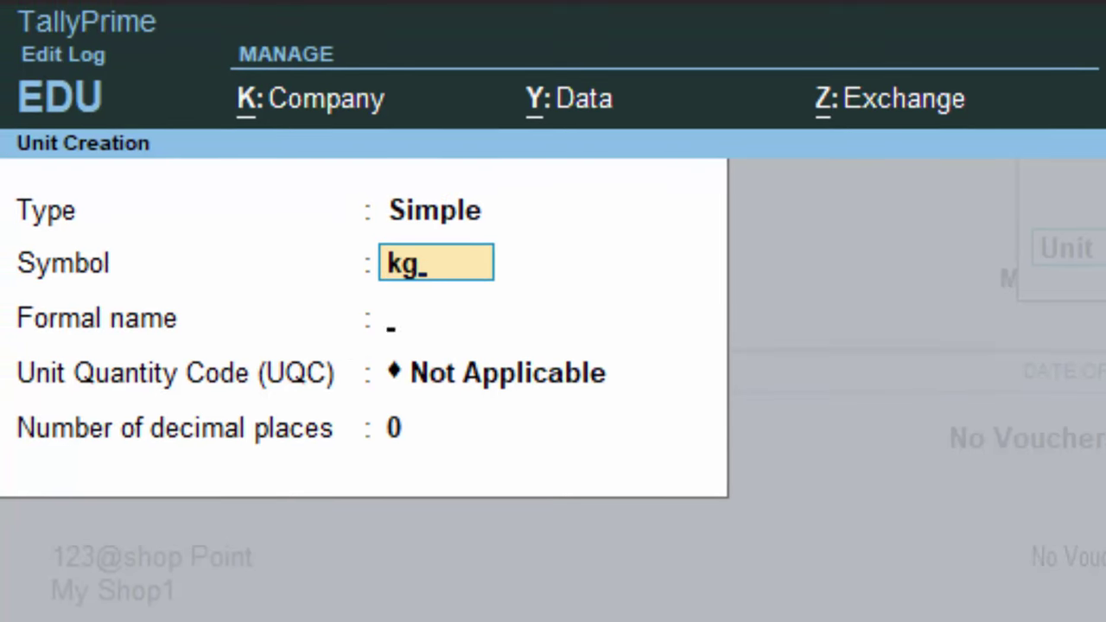
key(Return)
text(Ki)
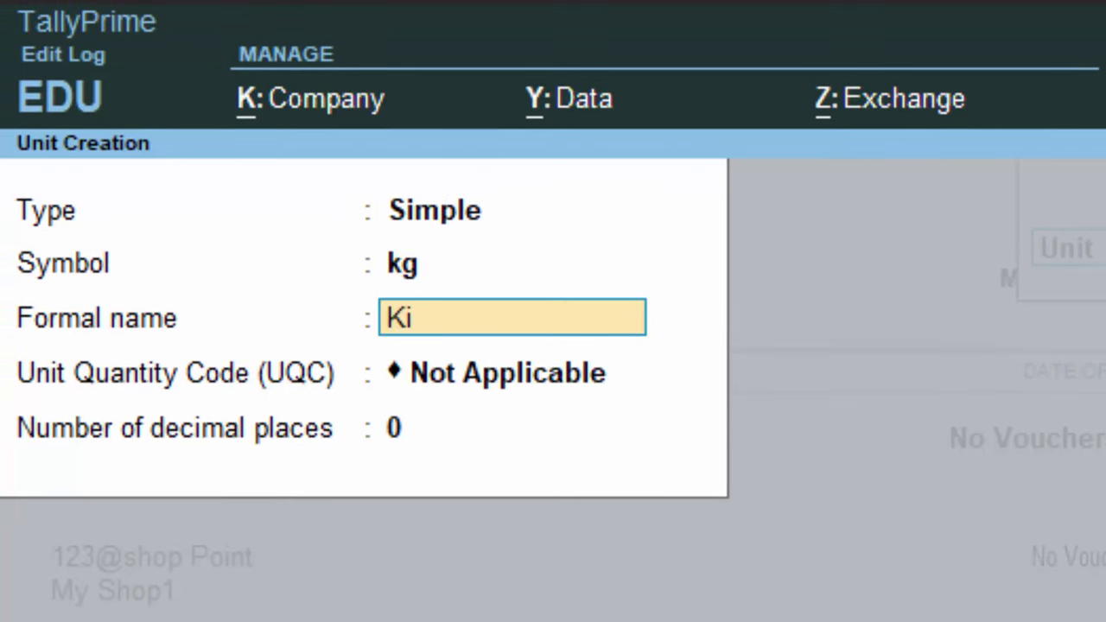
text(logram)
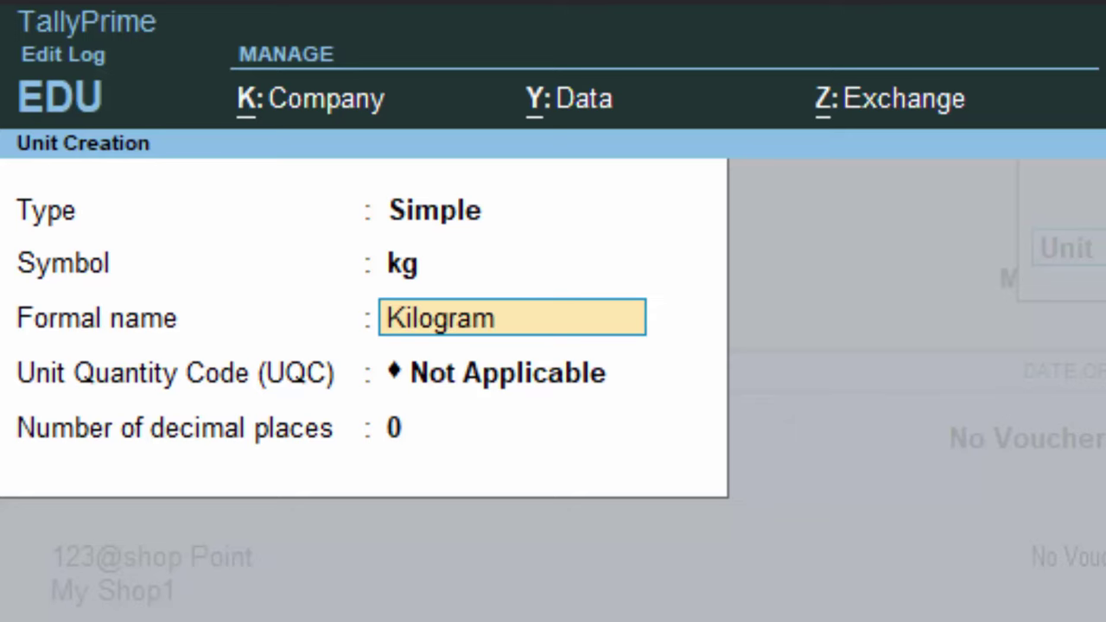
Assign the unit quantity code KGS-KILOGRAMS with 0 decimal places, save the unit and return to the Gateway of Tally.
key(Return)
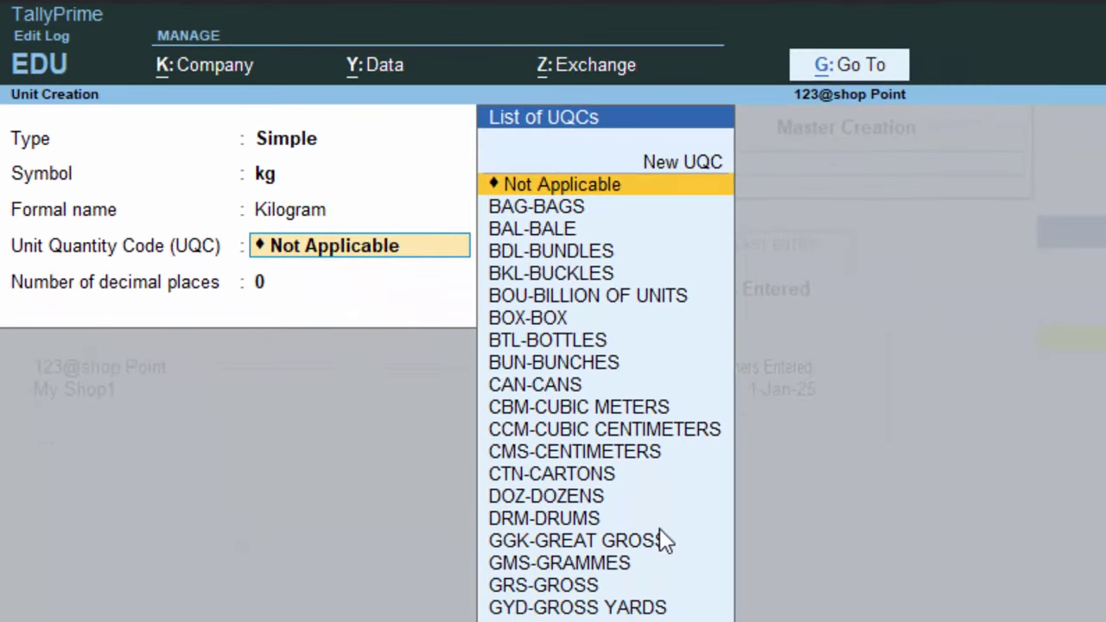
text(k)
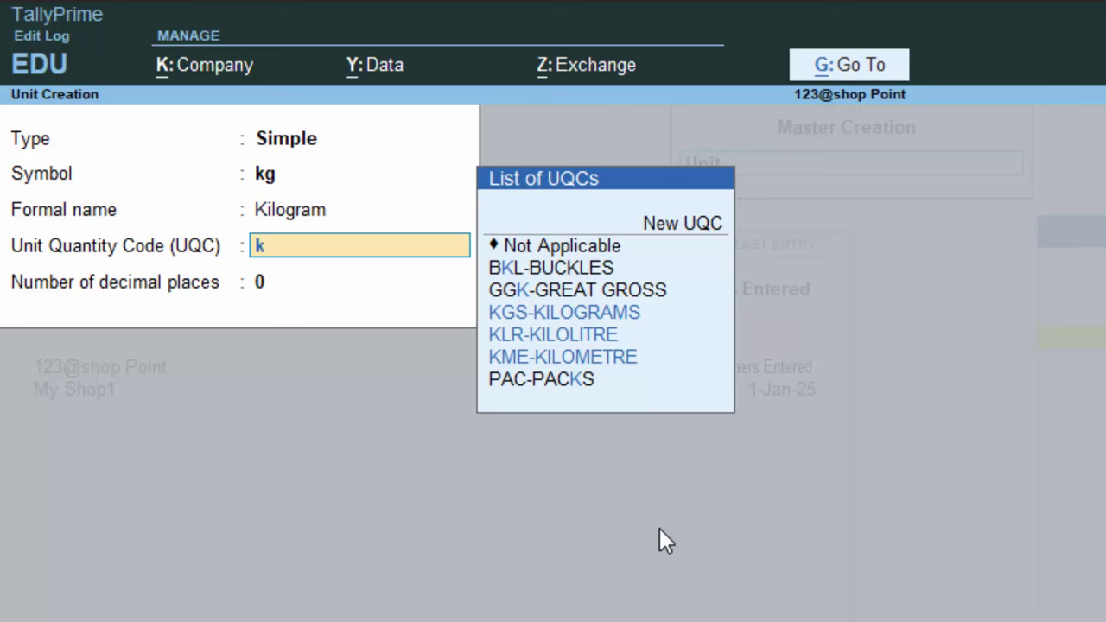
key(Down)
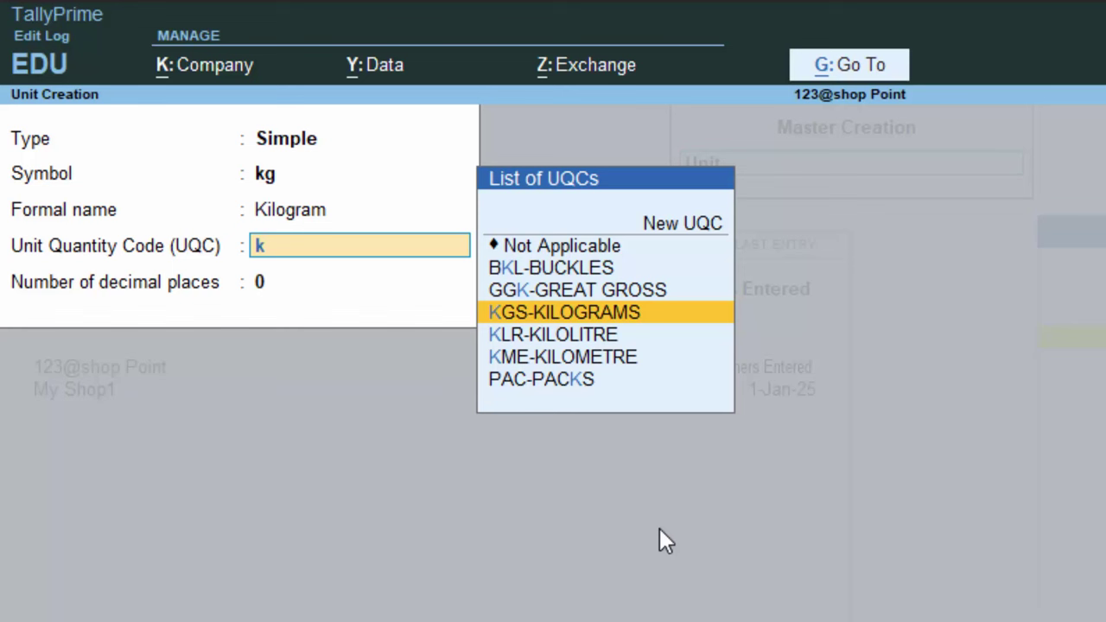
key(Return)
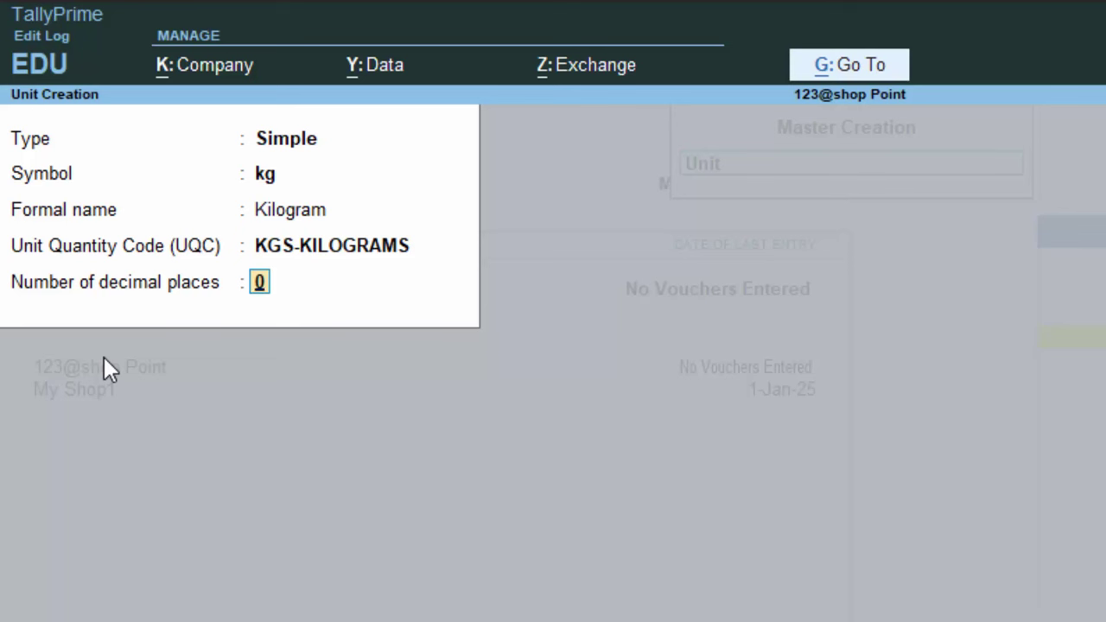
key(Return)
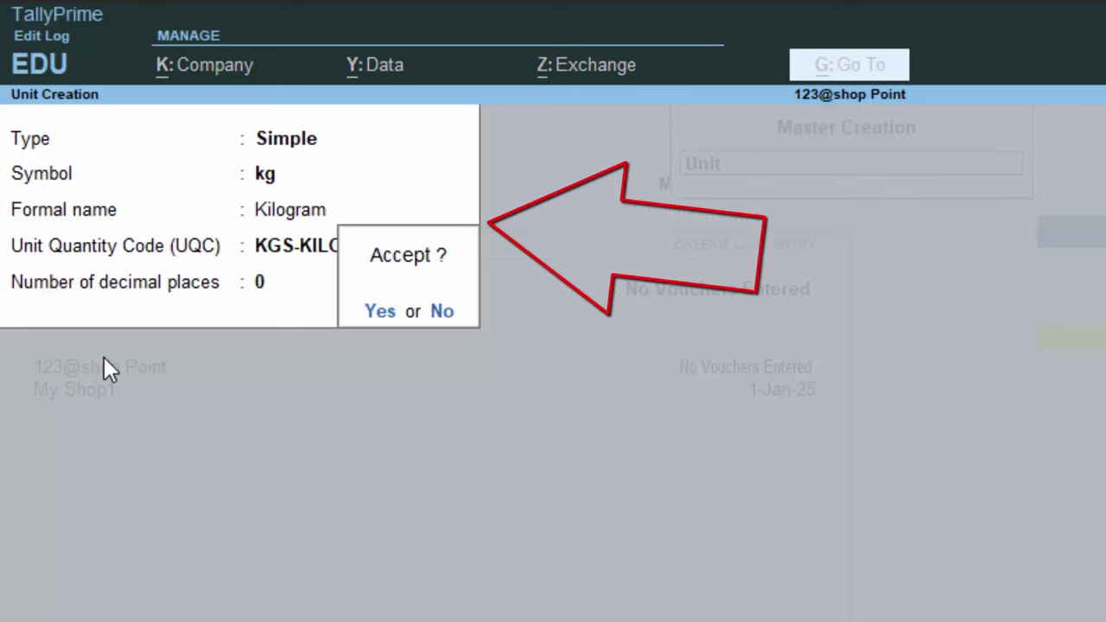
key(Return)
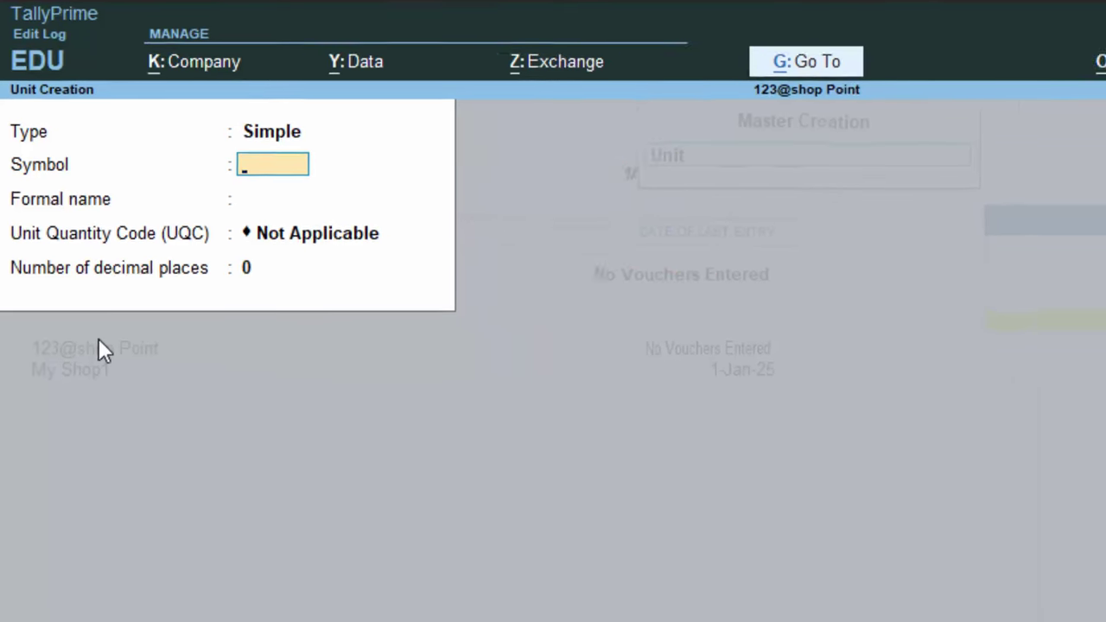
key(Escape)
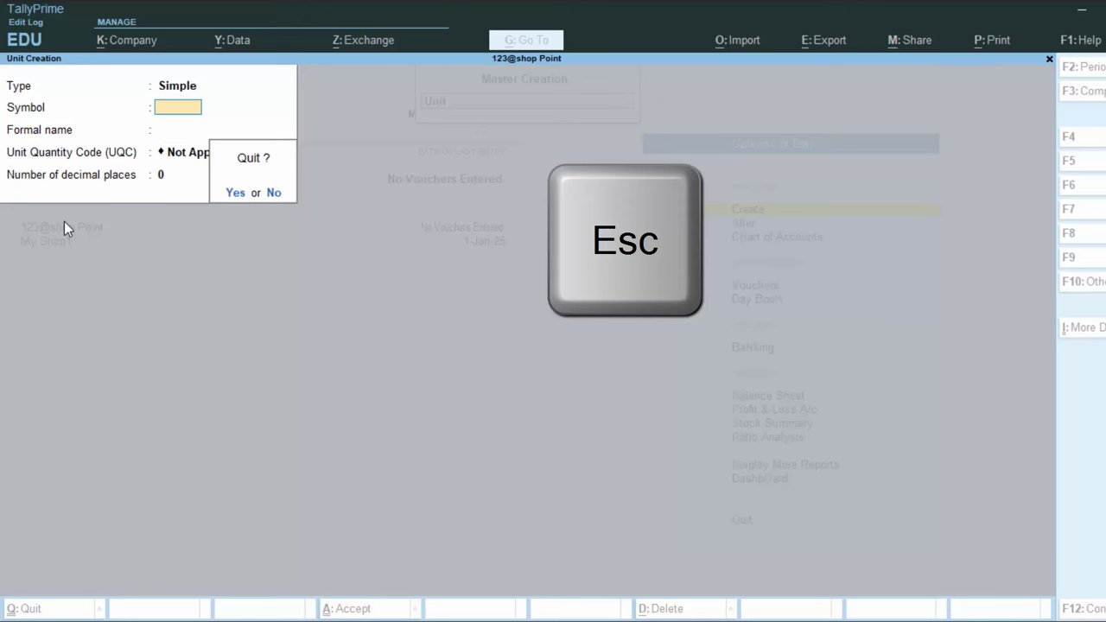
key(Escape)
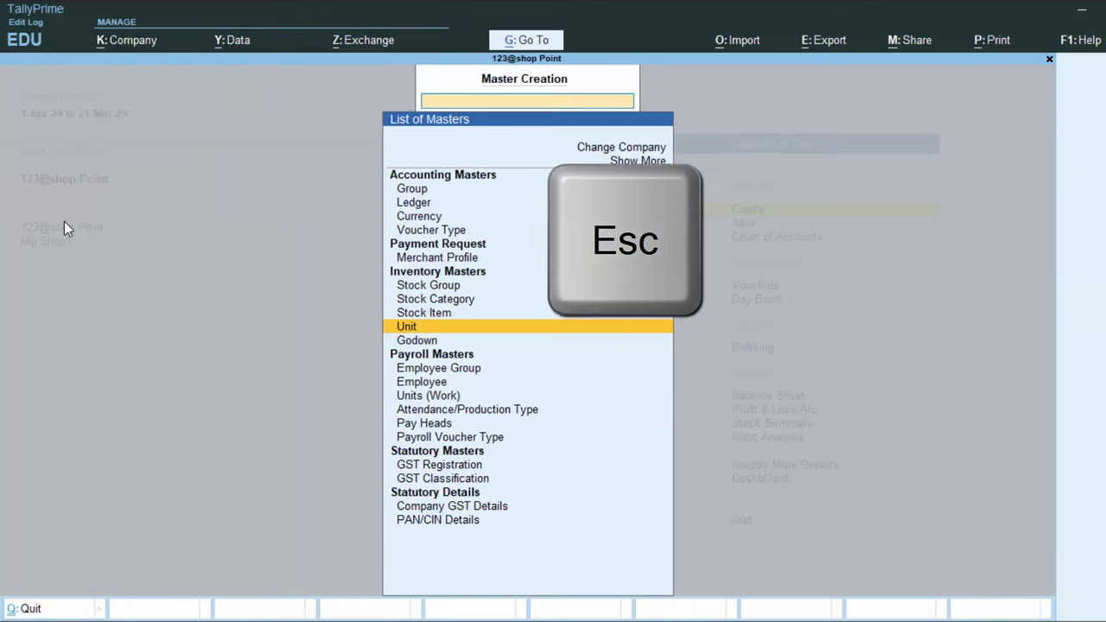
key(Escape)
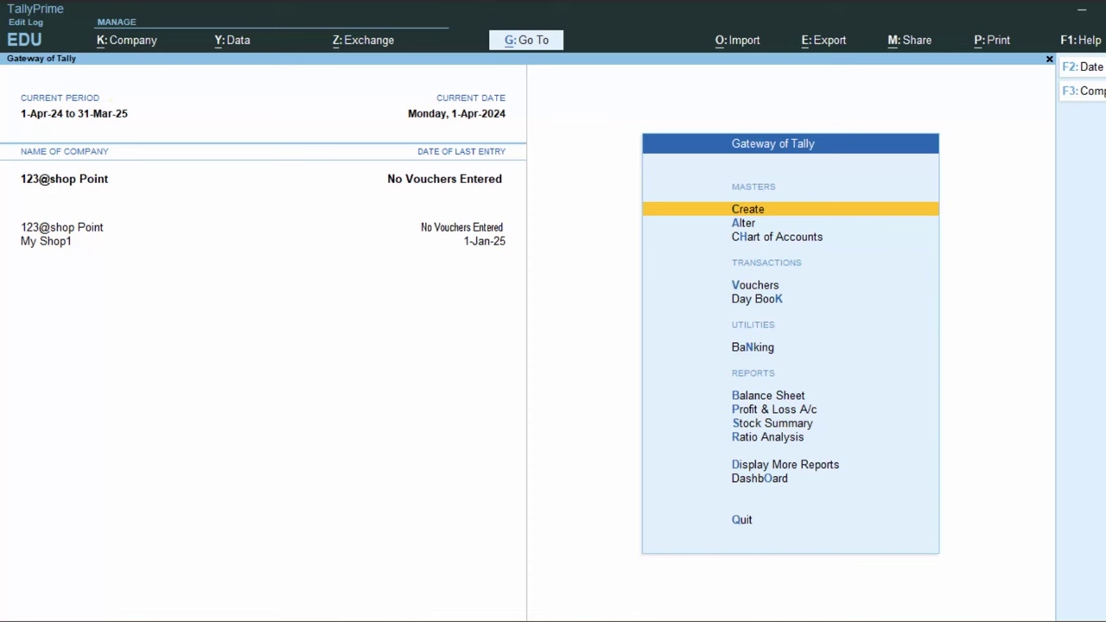
Start a purchase voucher dated 2-4-2024 with supplier invoice number 453 and invoice date 1-Apr-24.
key(v)
key(F9)
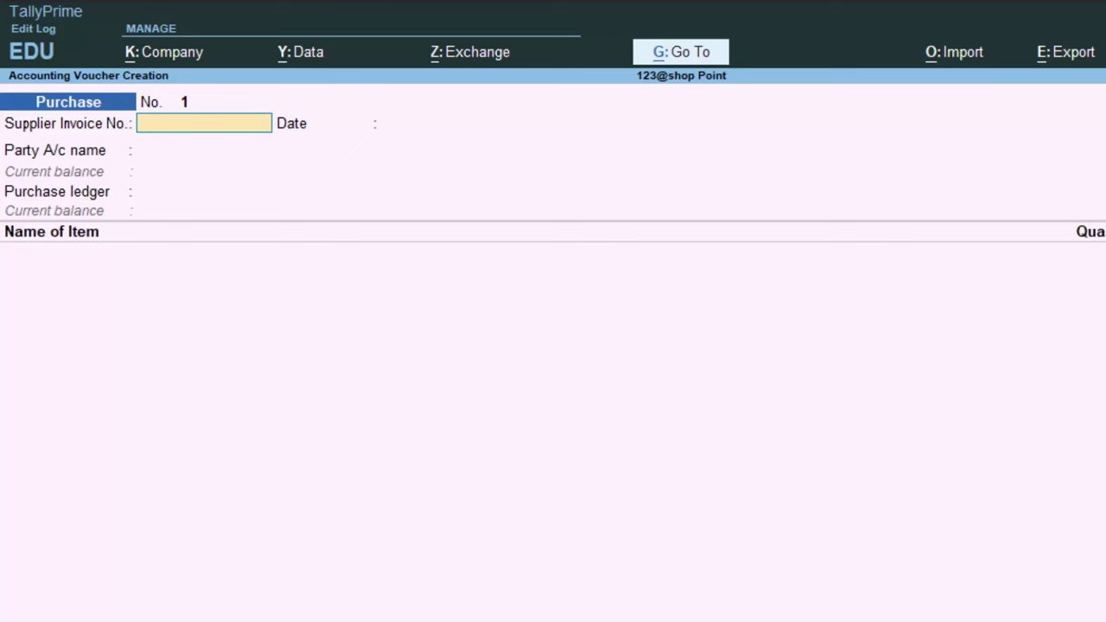
text(453)
key(Return)
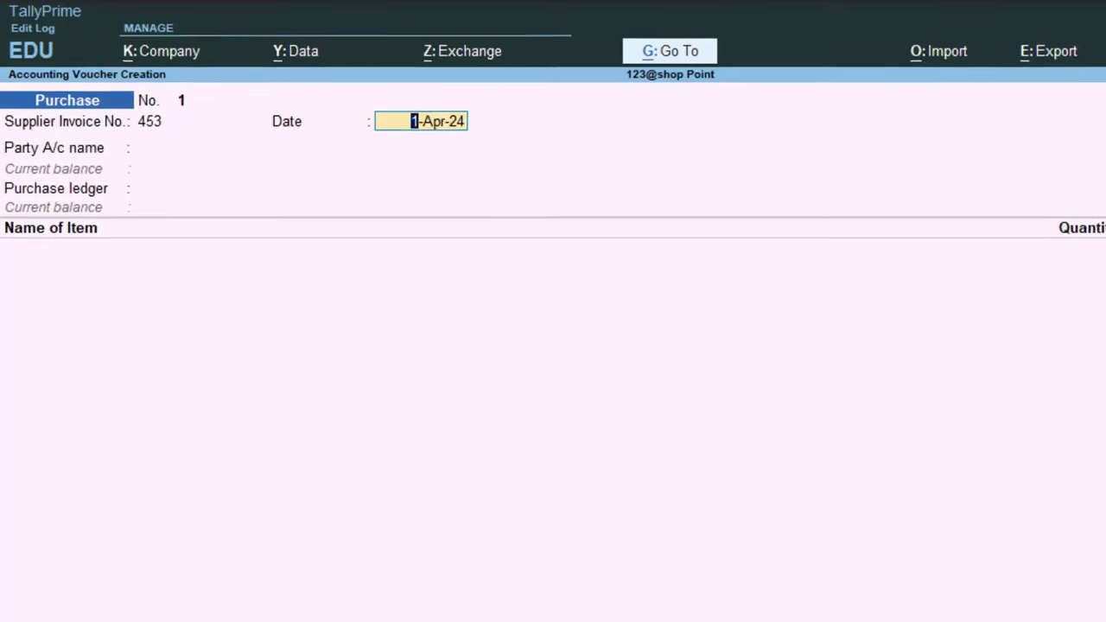
key(F2)
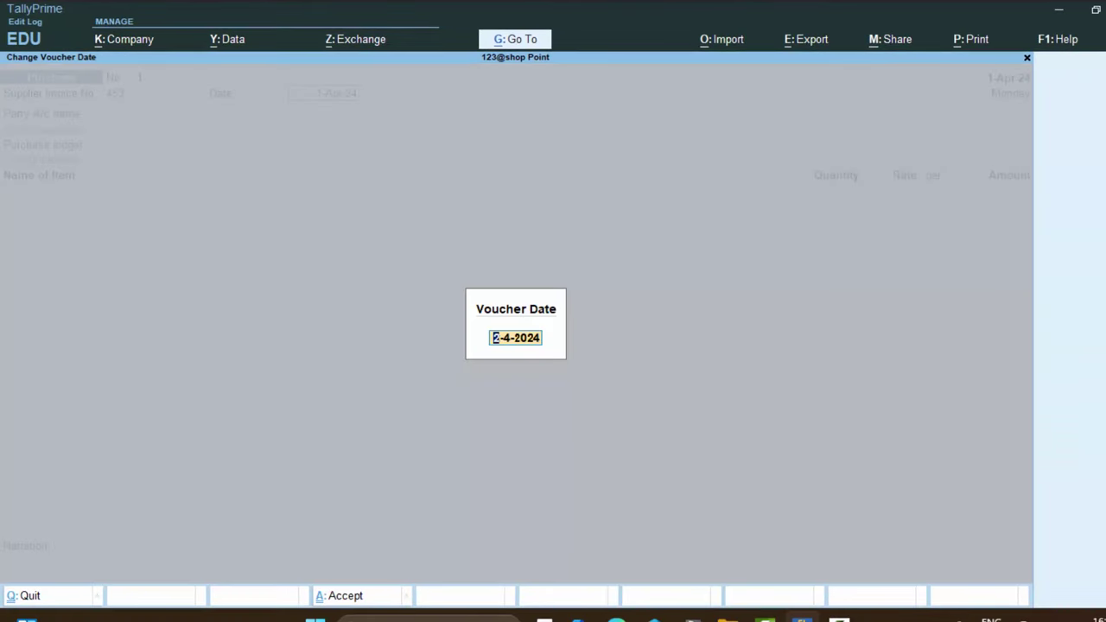
key(Escape)
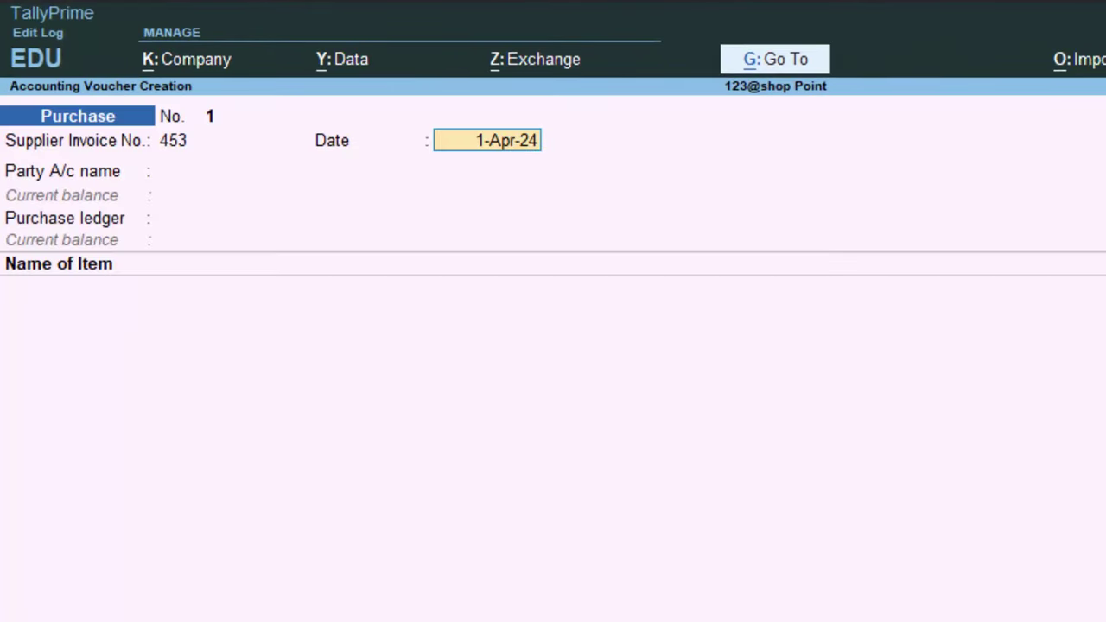
key(Return)
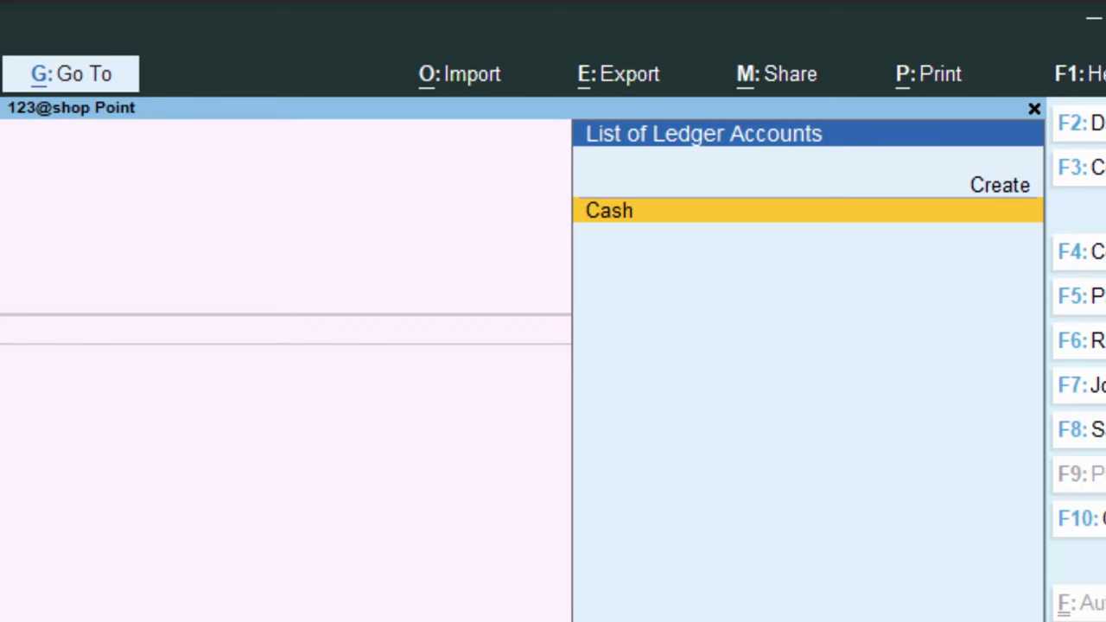
Choose Cash as the voucher's party account and leave all receipt details blank.
key(Return)
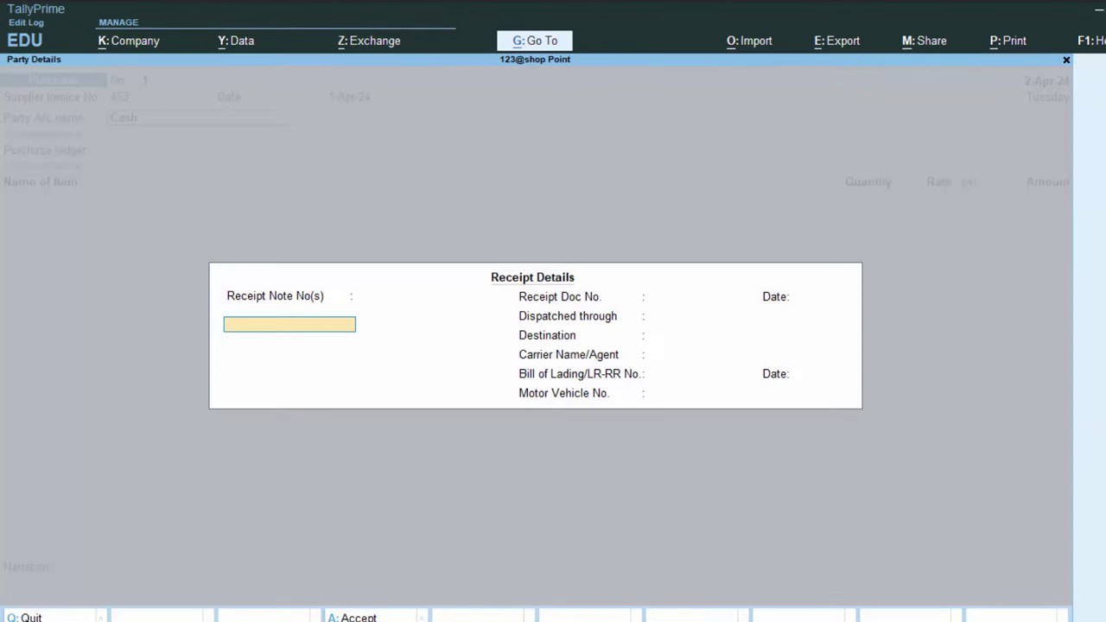
key(Return)
key(Return)
key(Return)
key(Return)
key(Return)
key(Return)
key(Return)
key(Return)
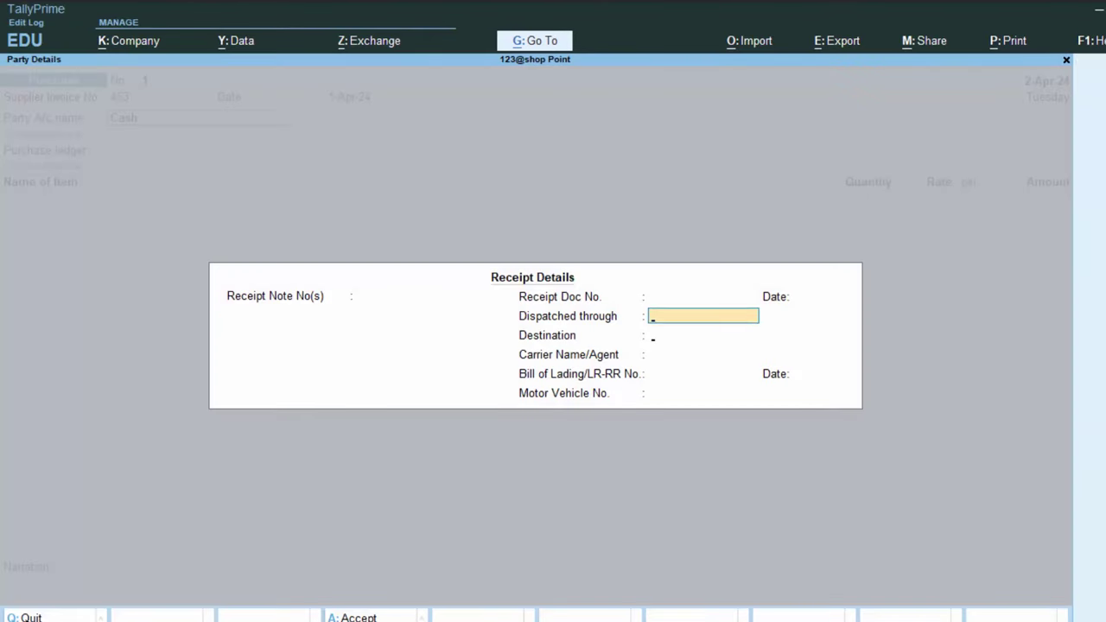
key(Return)
key(Return)
key(Return)
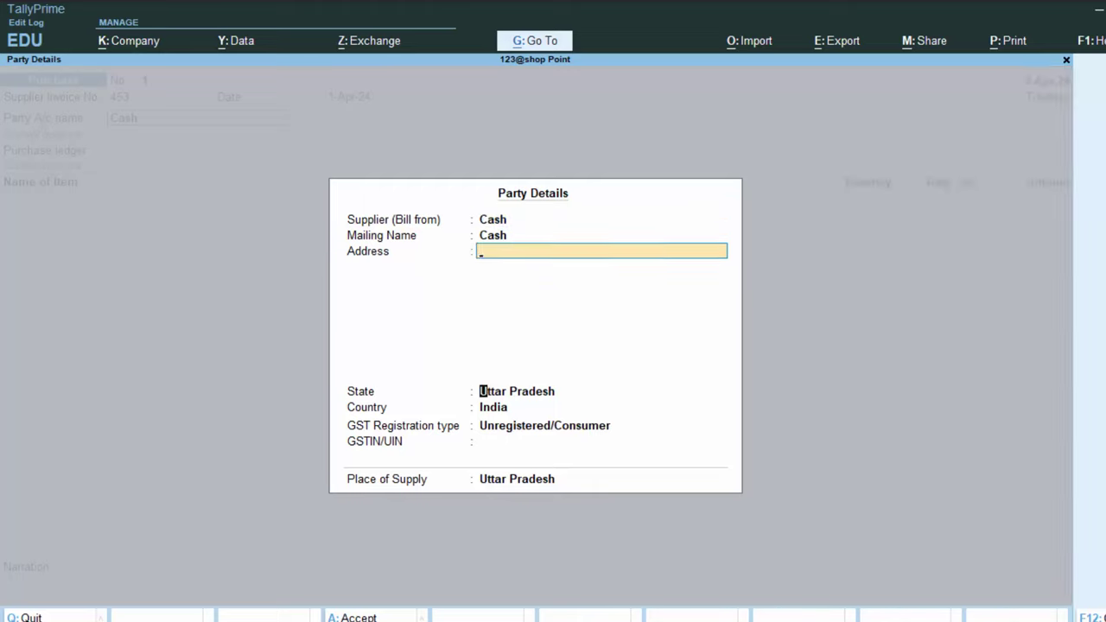
Set the party's GST registration type to Regular and accept the party details with address and GSTIN/UIN left blank.
key(Return)
key(Return)
key(Return)
key(Up)
key(Return)
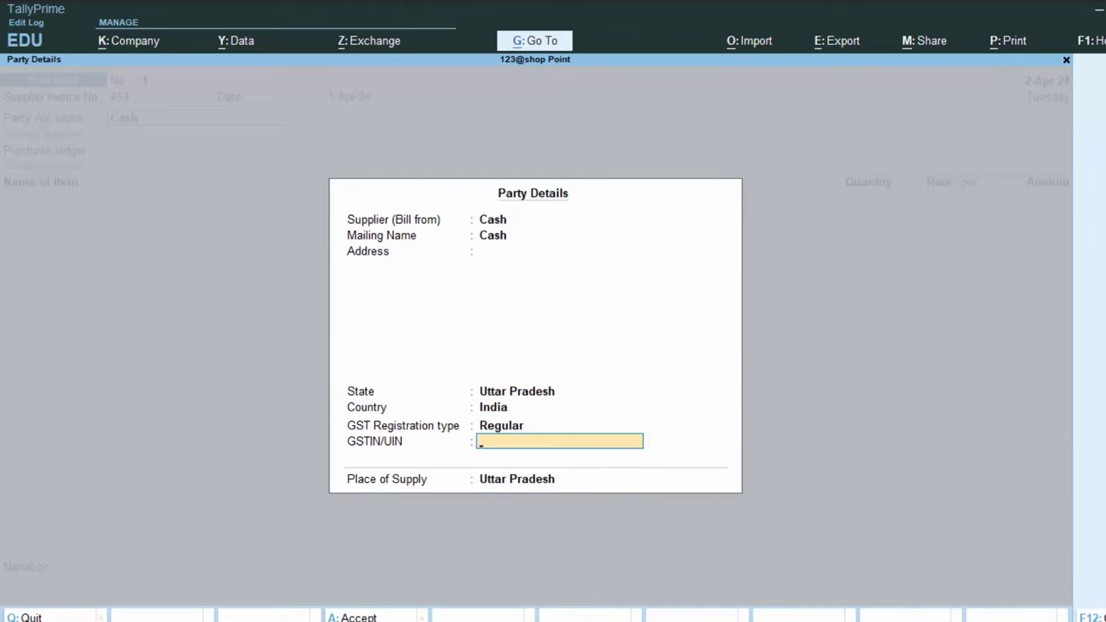
key(Return)
key(Return)
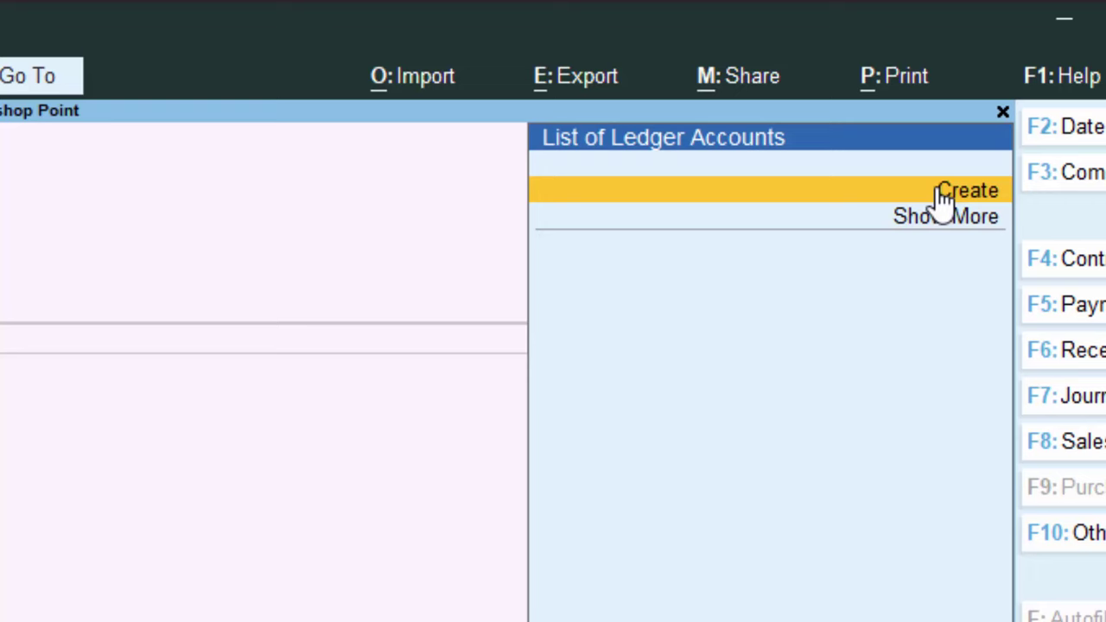
Create a ledger named Purchase A/c under Purchase Accounts for the voucher's purchase ledger.
click(942, 194)
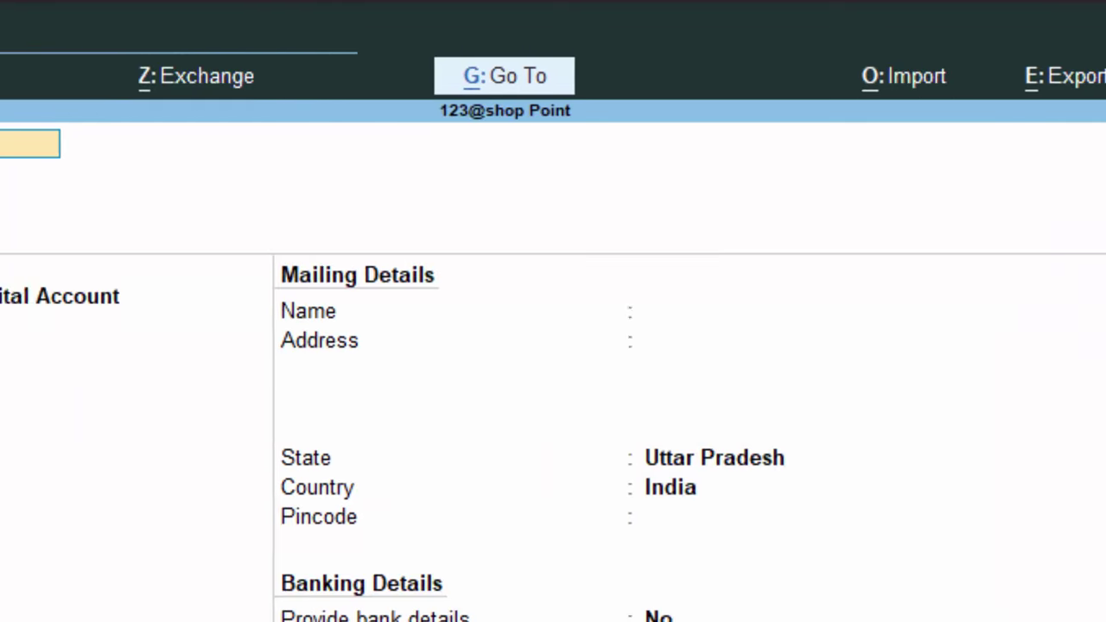
text(Purchase)
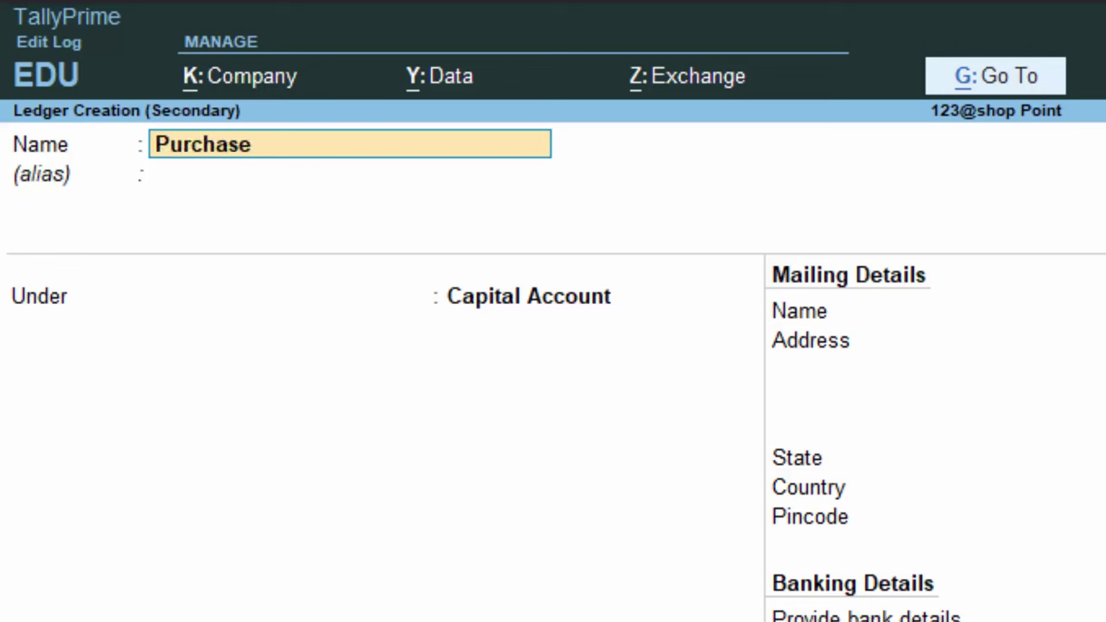
text( A/c)
key(Return)
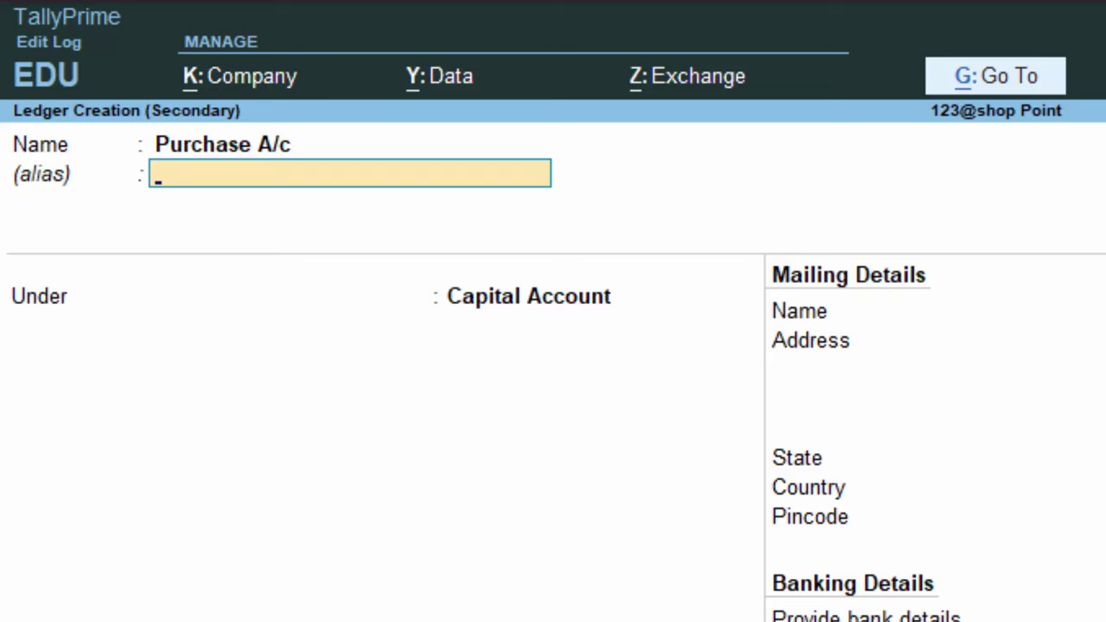
key(Return)
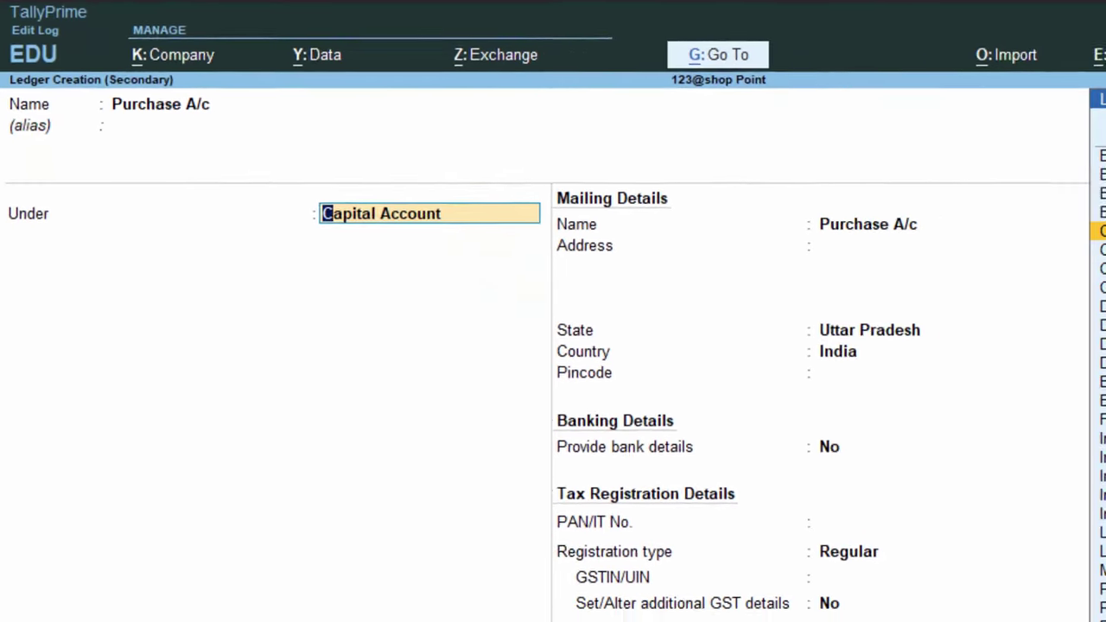
text(P)
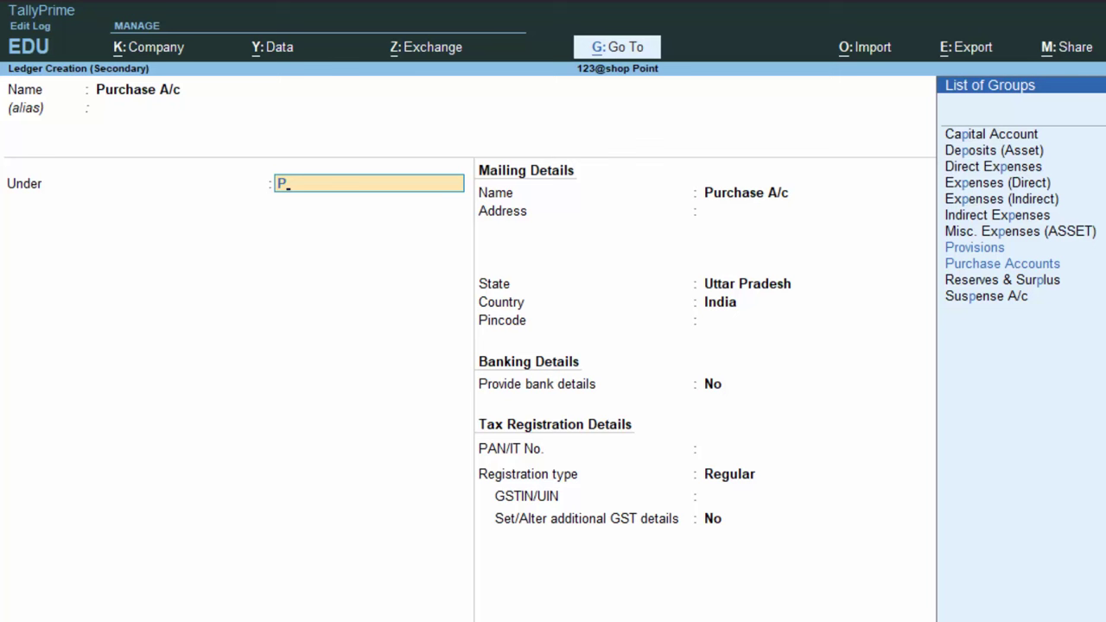
key(Down)
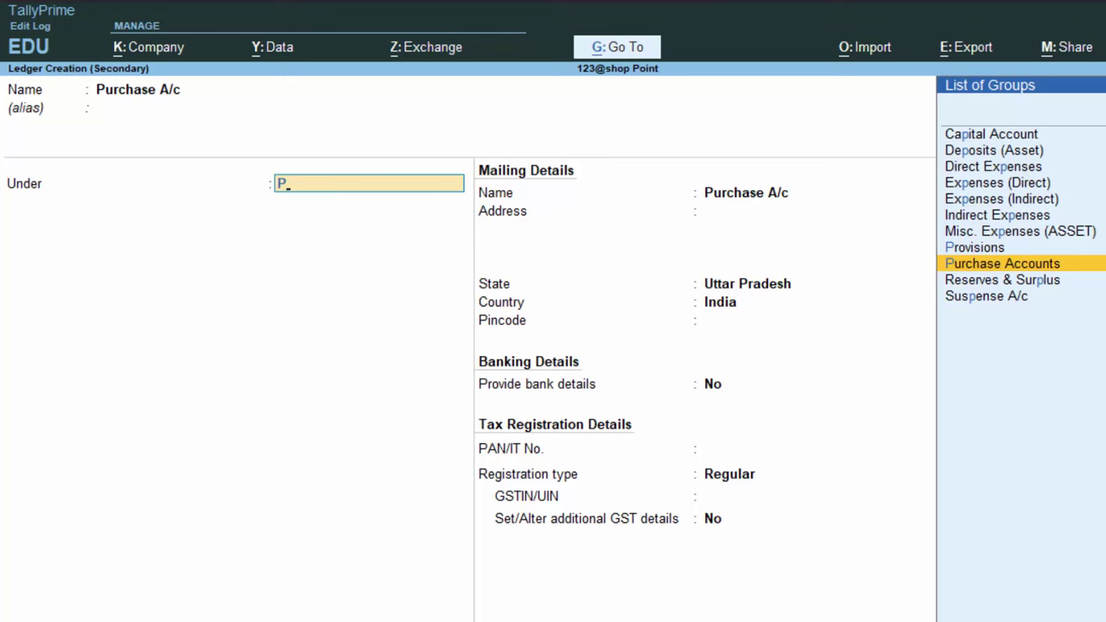
key(Return)
Keep the new ledger's default statutory details, with GST applicability Applicable and supply type Services, and save it.
key(Return)
key(Return)
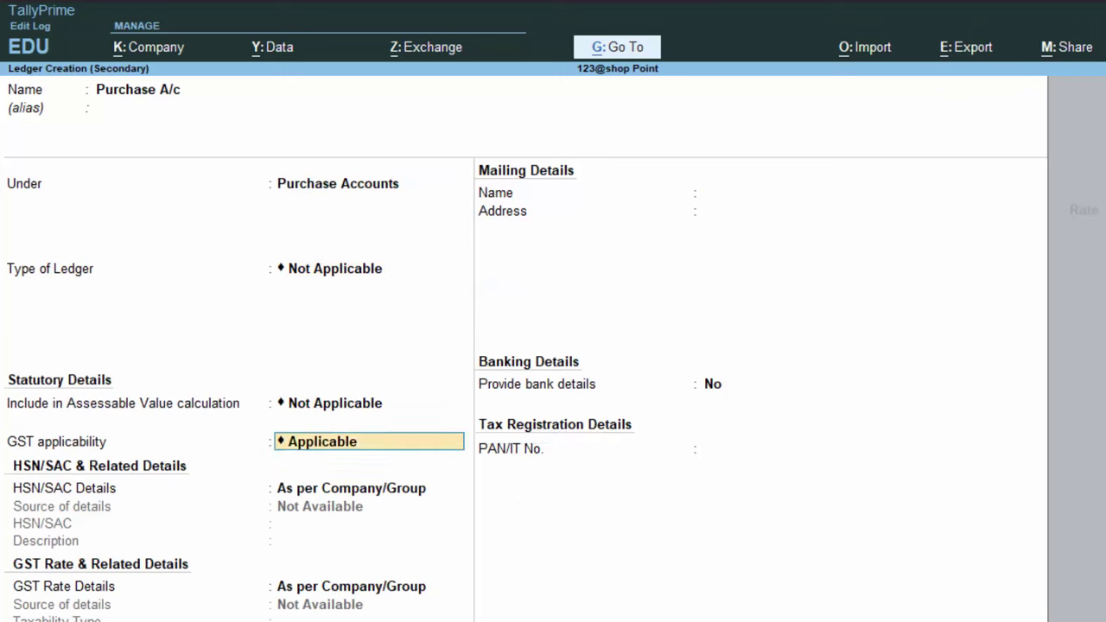
key(Return)
key(Return)
key(Return)
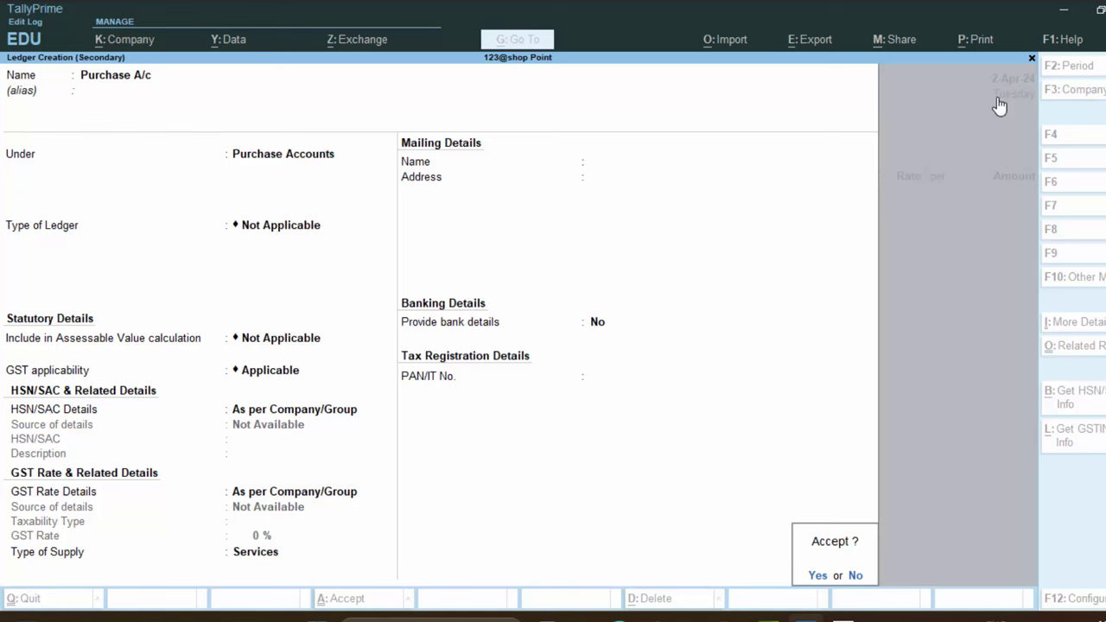
key(Return)
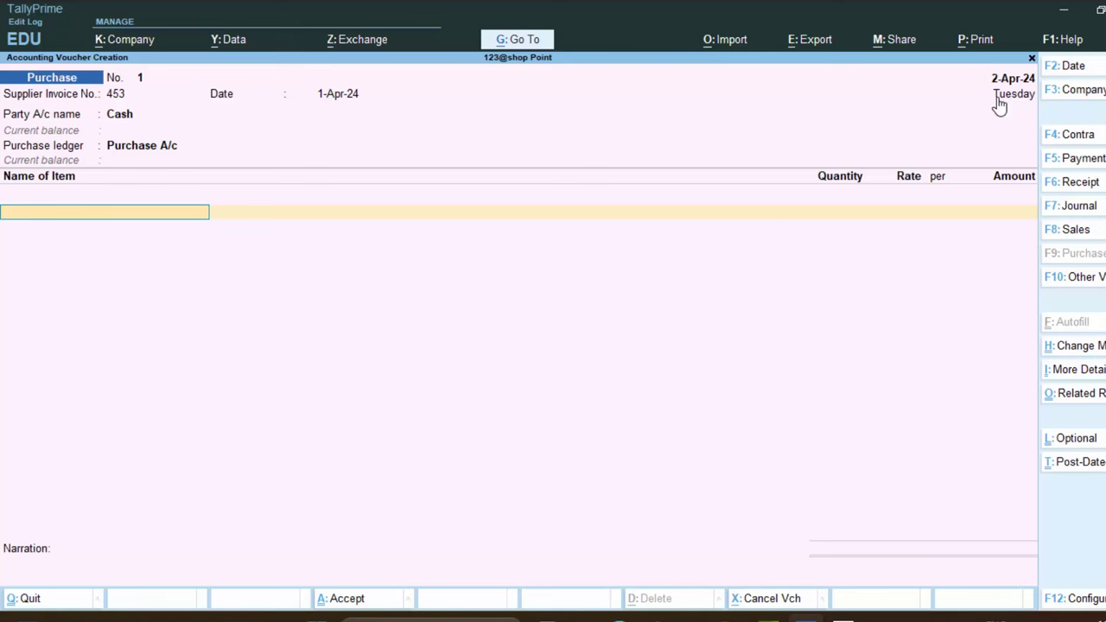
Start a new stock item named Rice from the voucher's item line, leaving the alias blank.
key(alt+c)
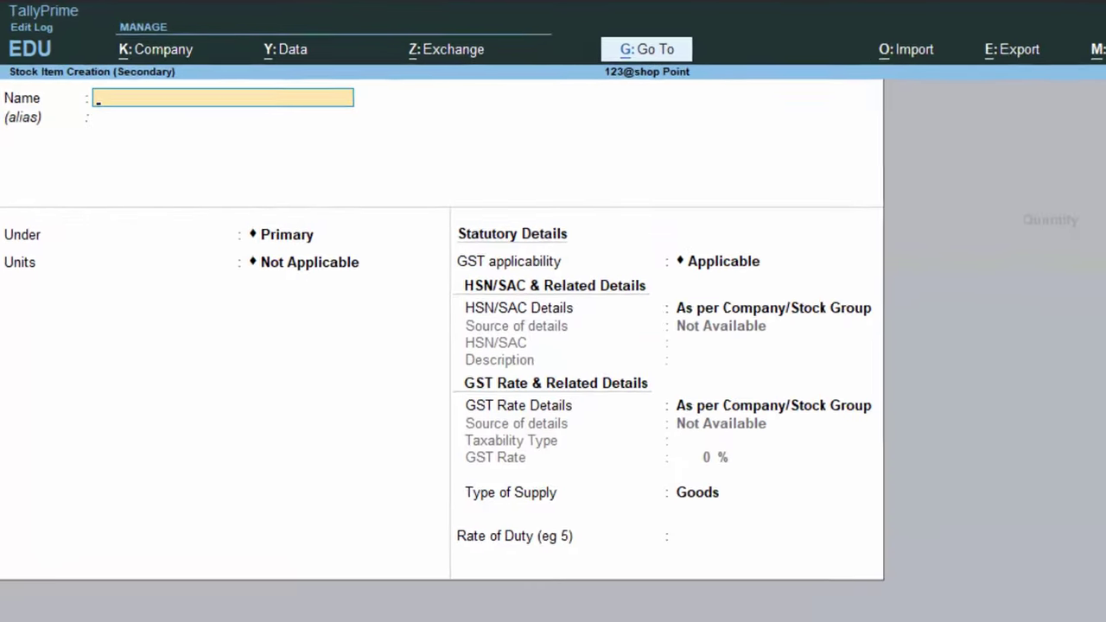
text(Rice)
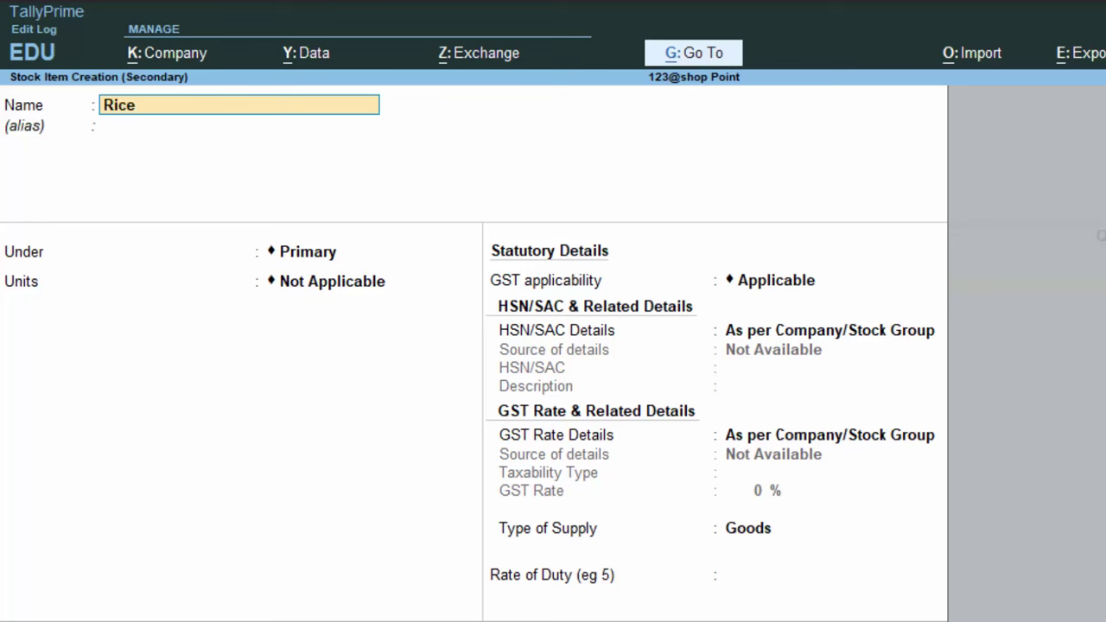
key(Return)
key(Return)
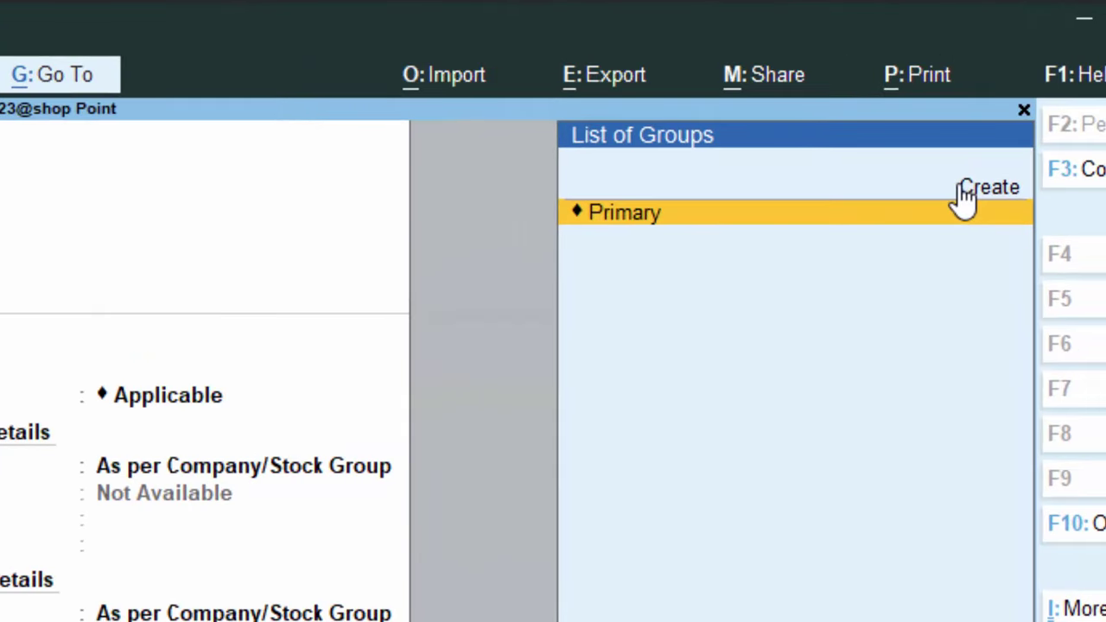
Create a stock group named Grocessary under Primary for the Rice item, with adding of item quantities set to No.
click(964, 194)
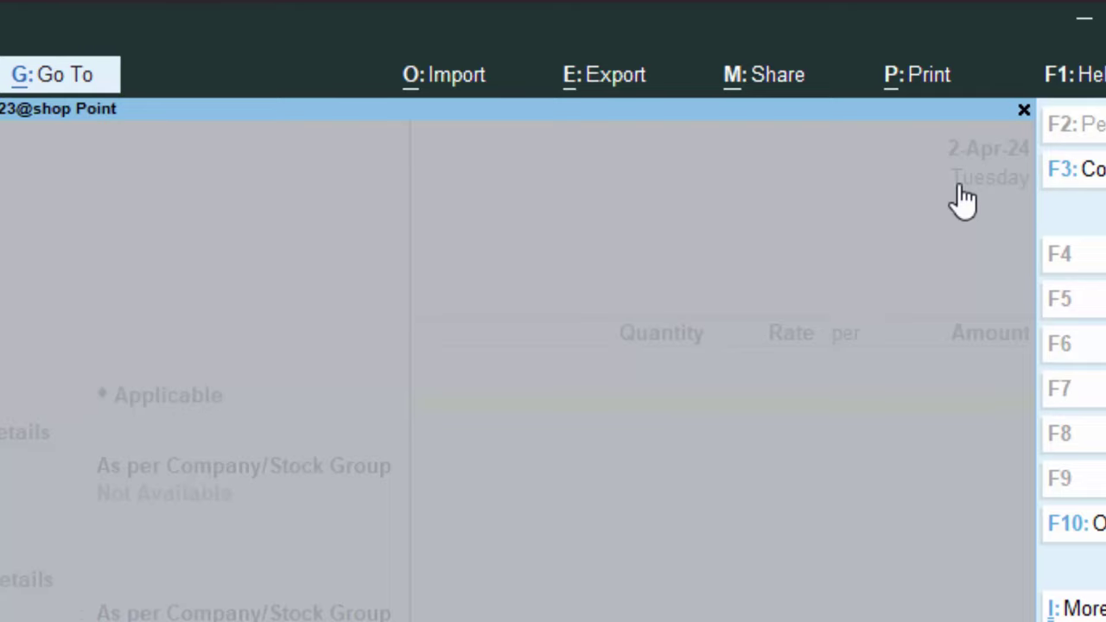
text(Grocessar)
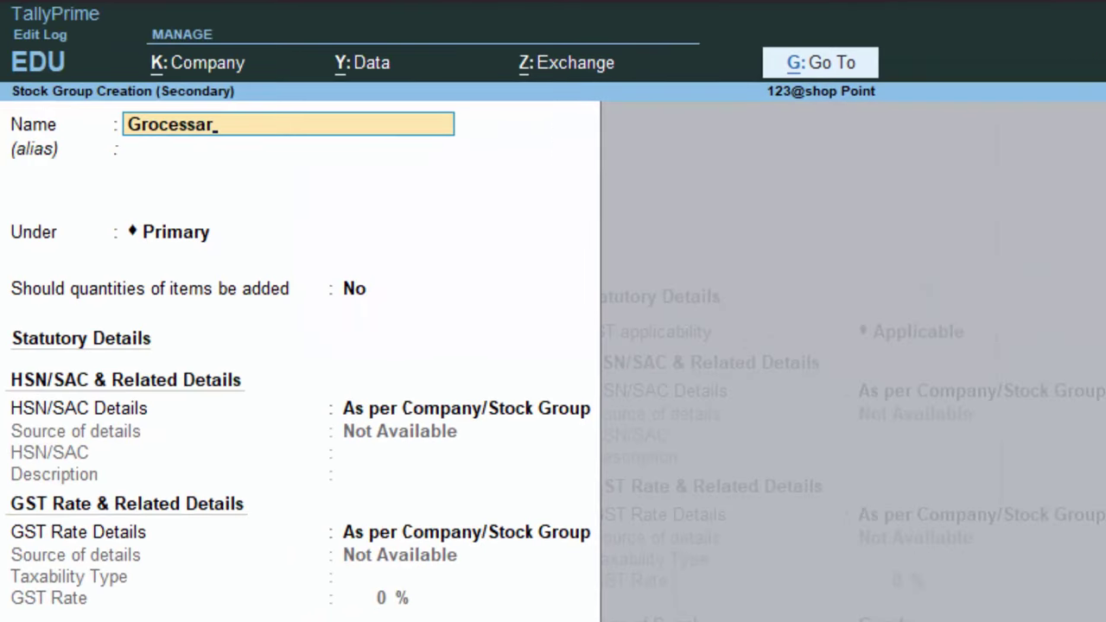
text(y)
key(Return)
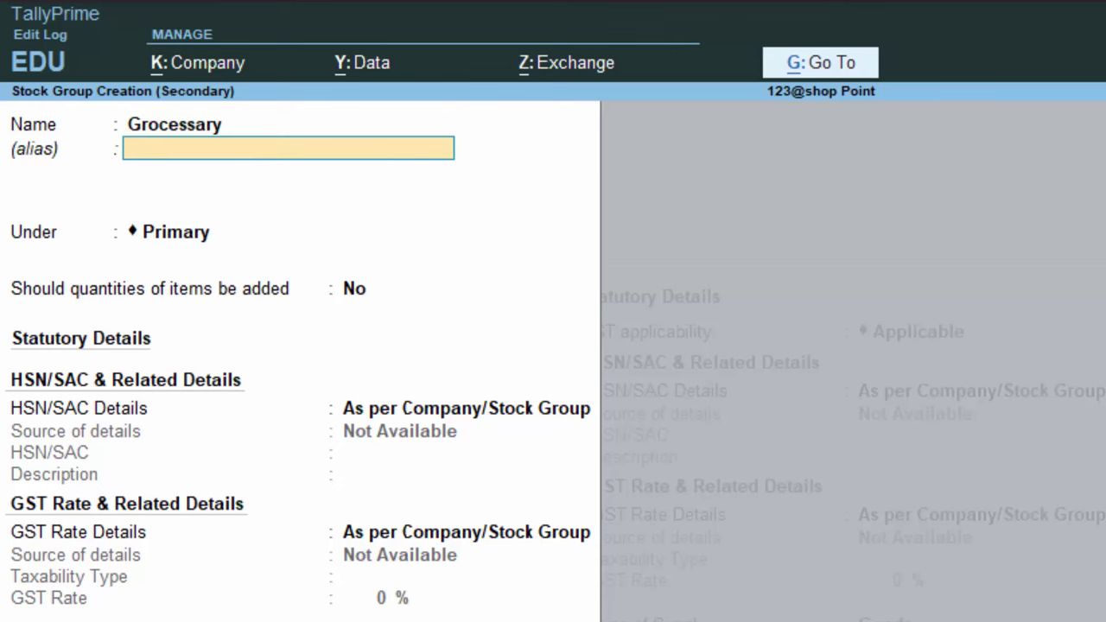
key(Return)
key(Return)
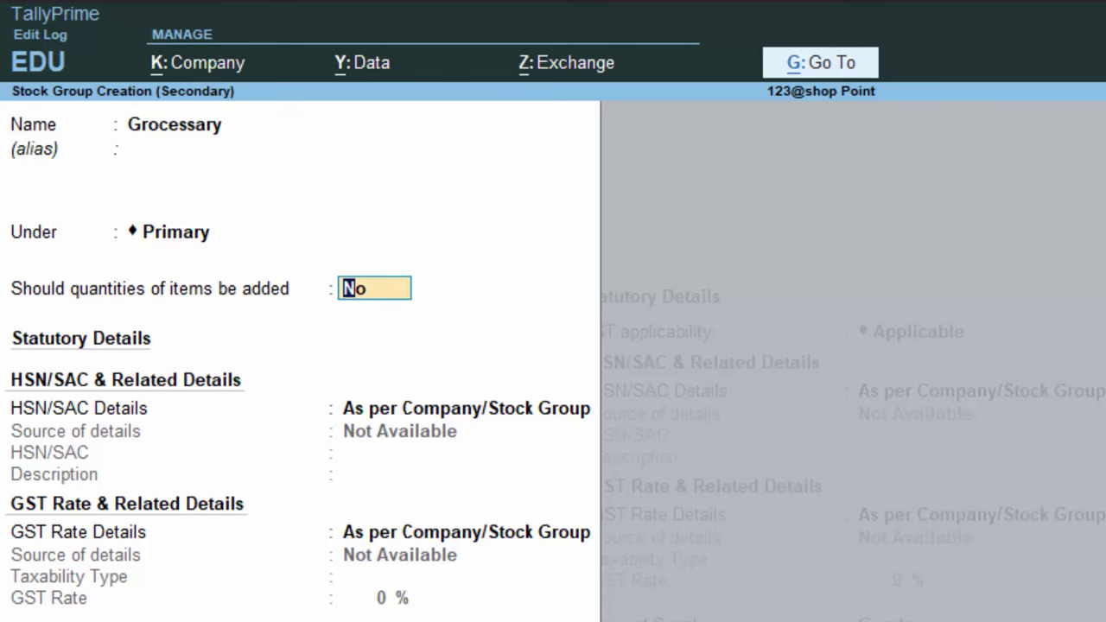
key(Return)
key(Return)
key(Return)
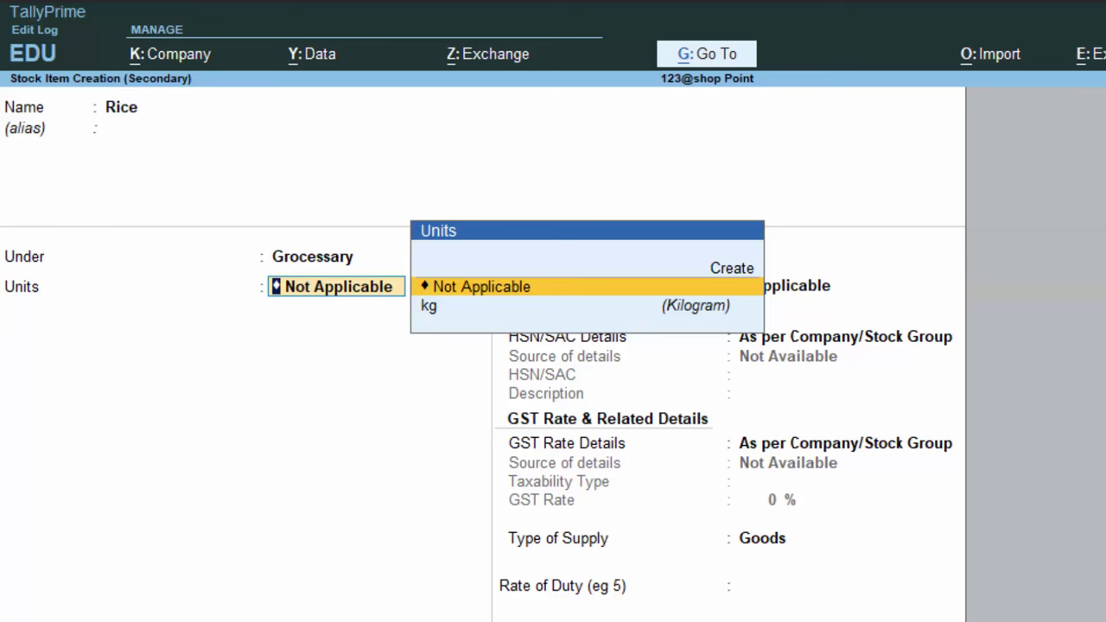
Set the Rice item's unit to kg and save it with the default GST details, supply type Goods and rate of duty blank.
key(Down)
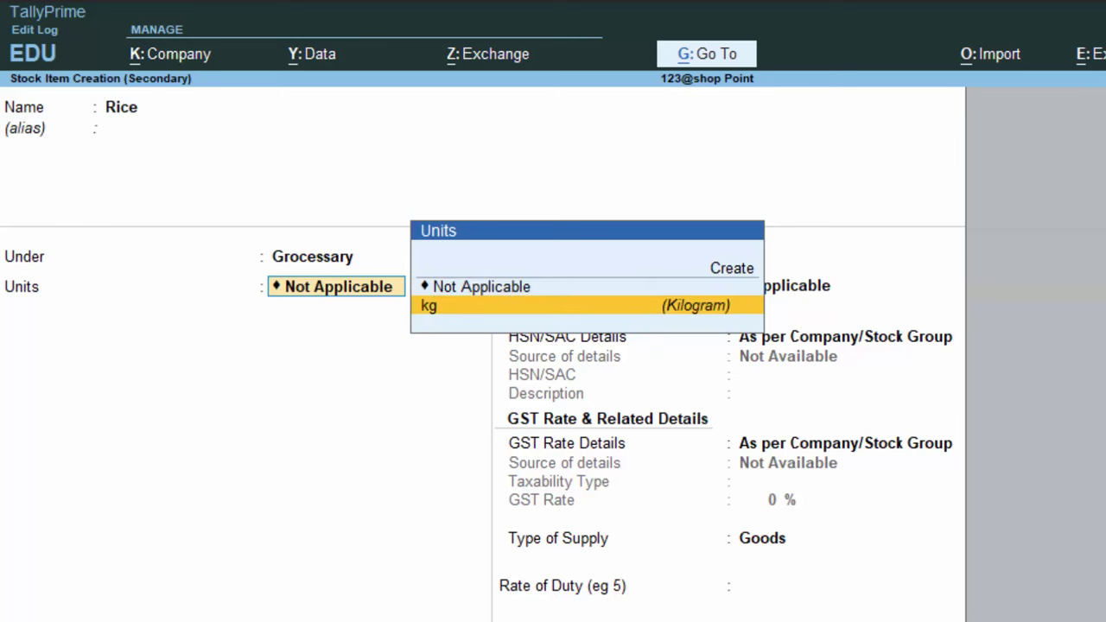
key(Return)
key(Return)
key(Return)
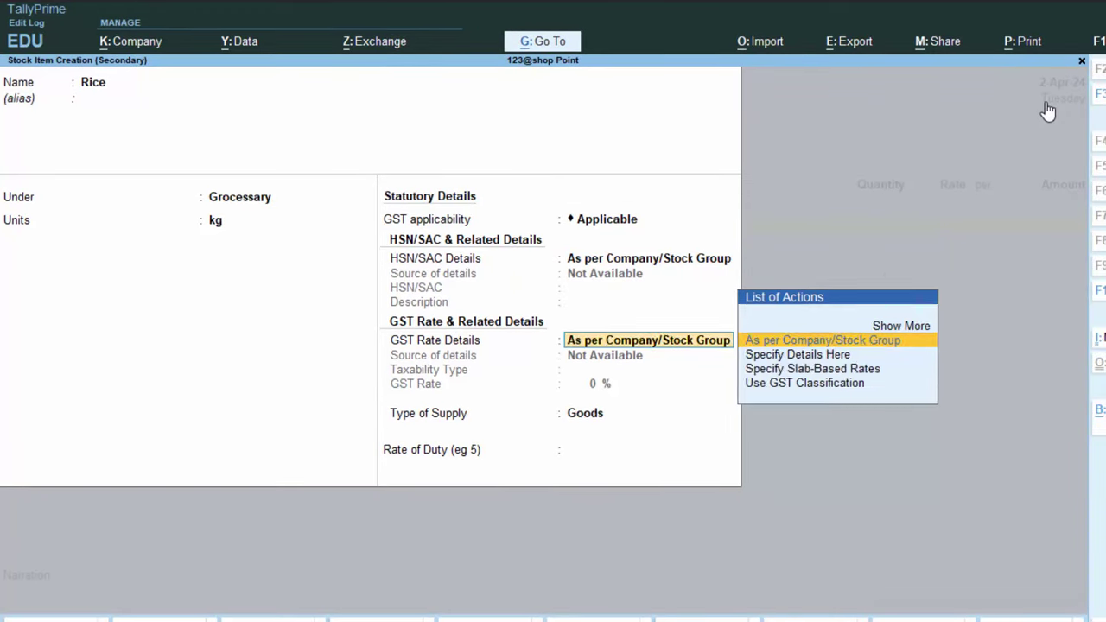
key(Return)
key(Return)
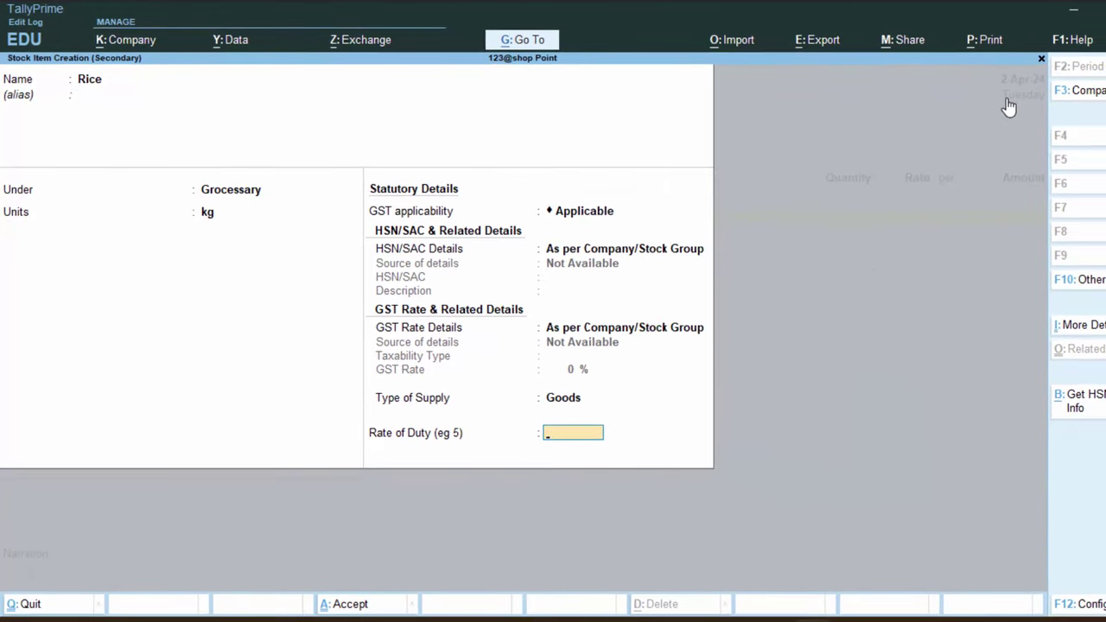
key(Return)
key(Return)
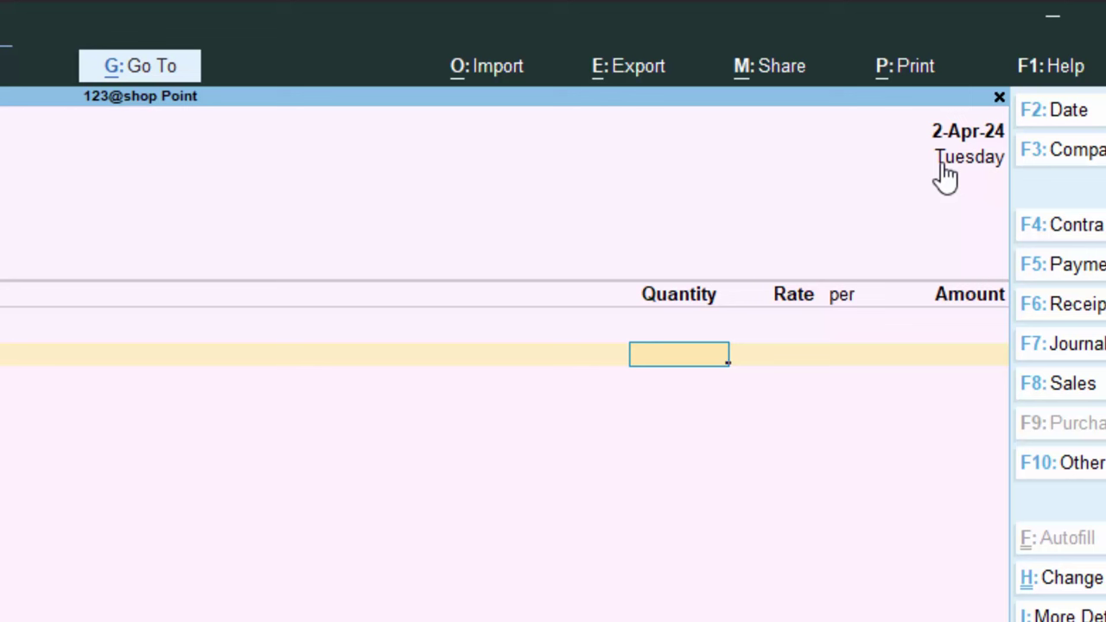
Try 50.5 kg as the purchase quantity of Rice.
text(50.5)
key(Return)
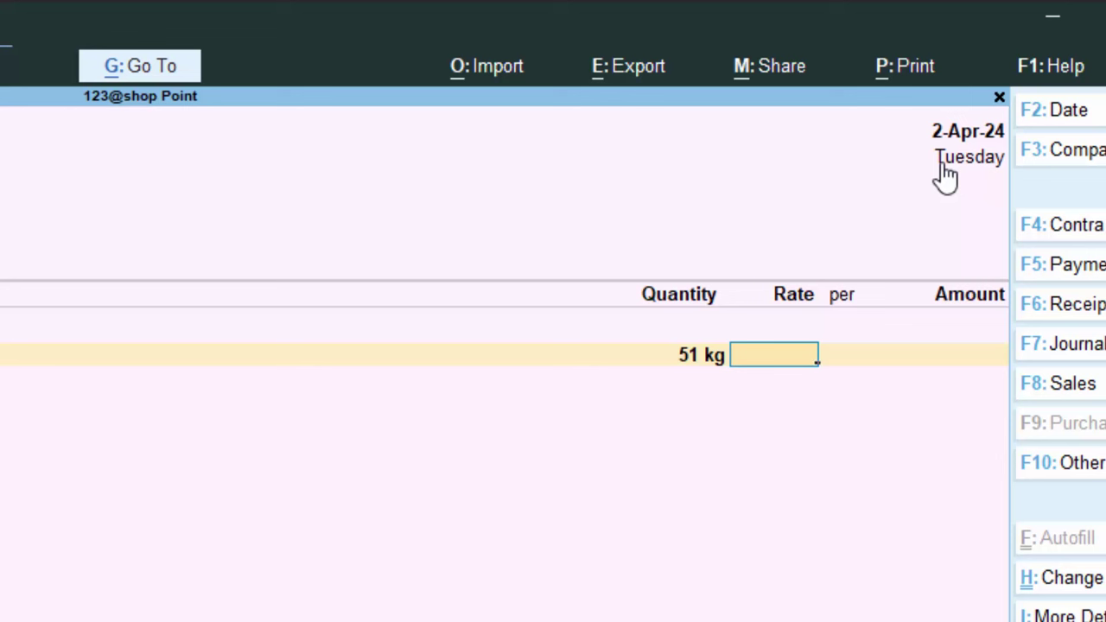
key(BackSpace)
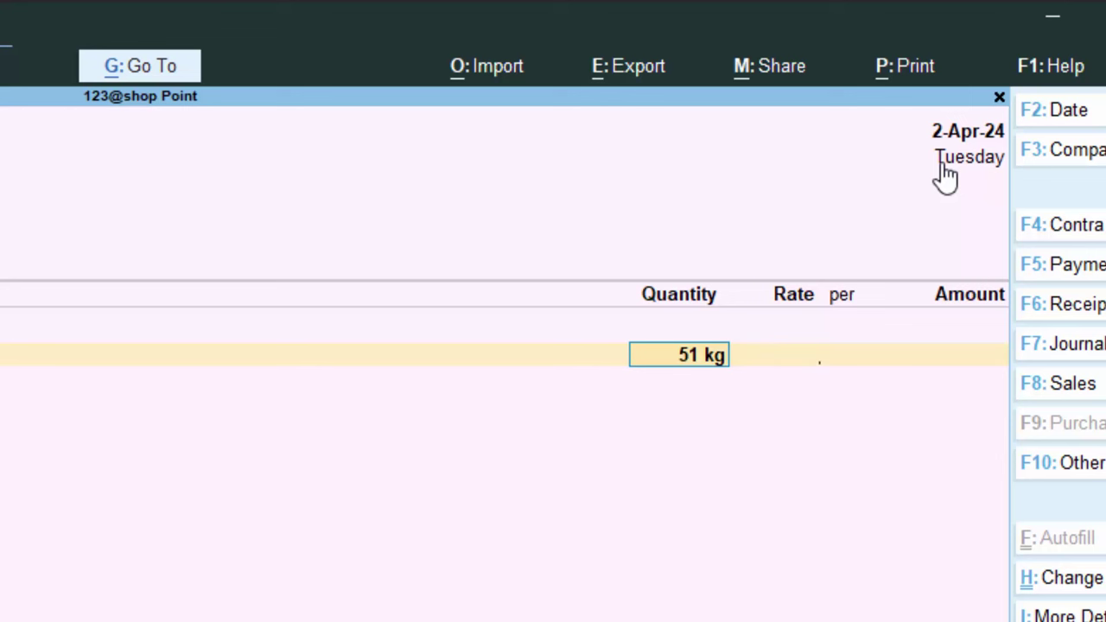
Enter 50.4 as the quantity of Rice in kg and set its rate to 30 per kg.
text(50.4)
key(Return)
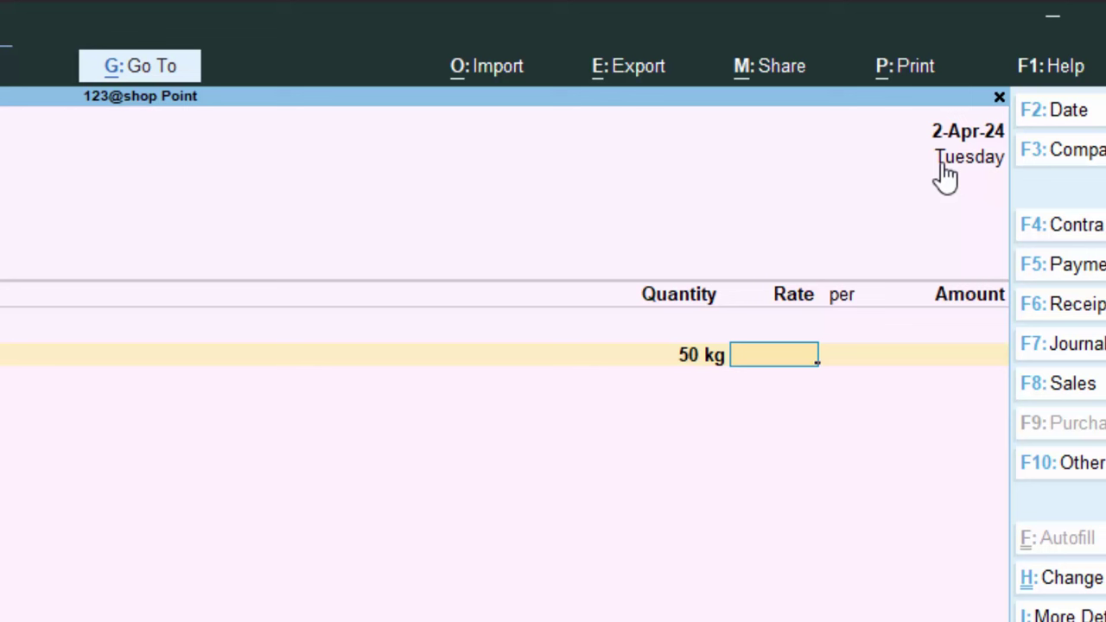
key(BackSpace)
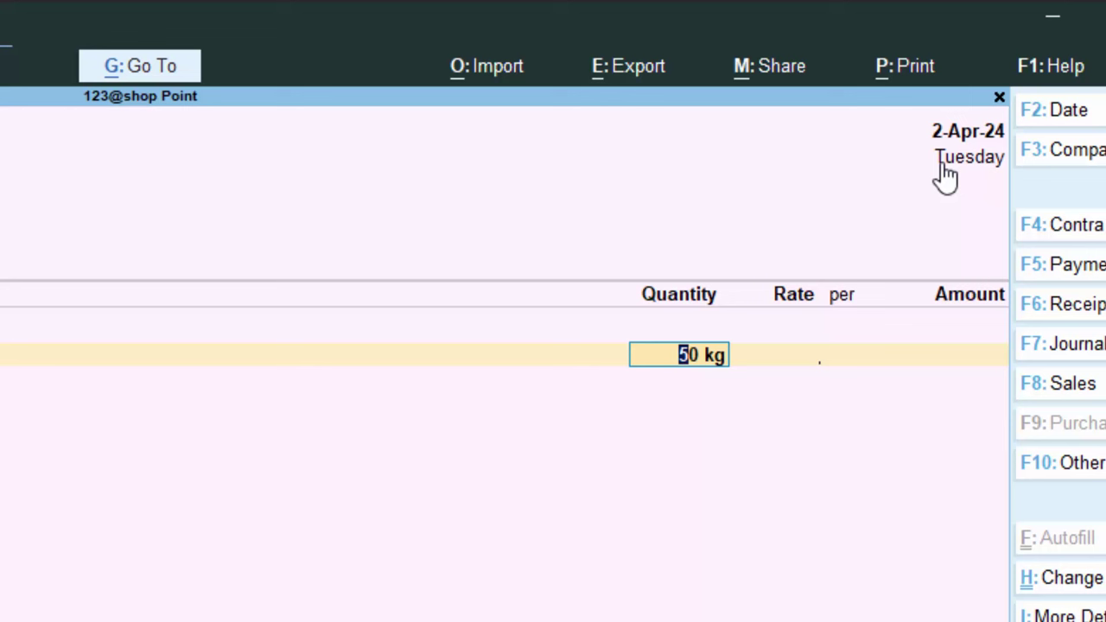
key(Return)
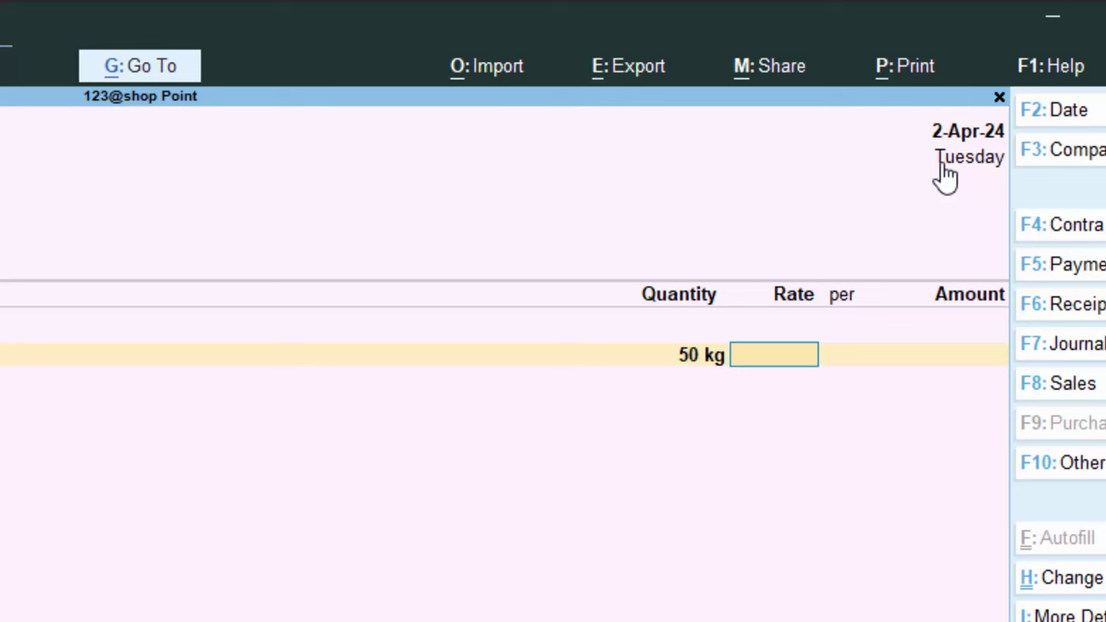
text(4)
key(BackSpace)
text(30)
key(Return)
key(Return)
key(Return)
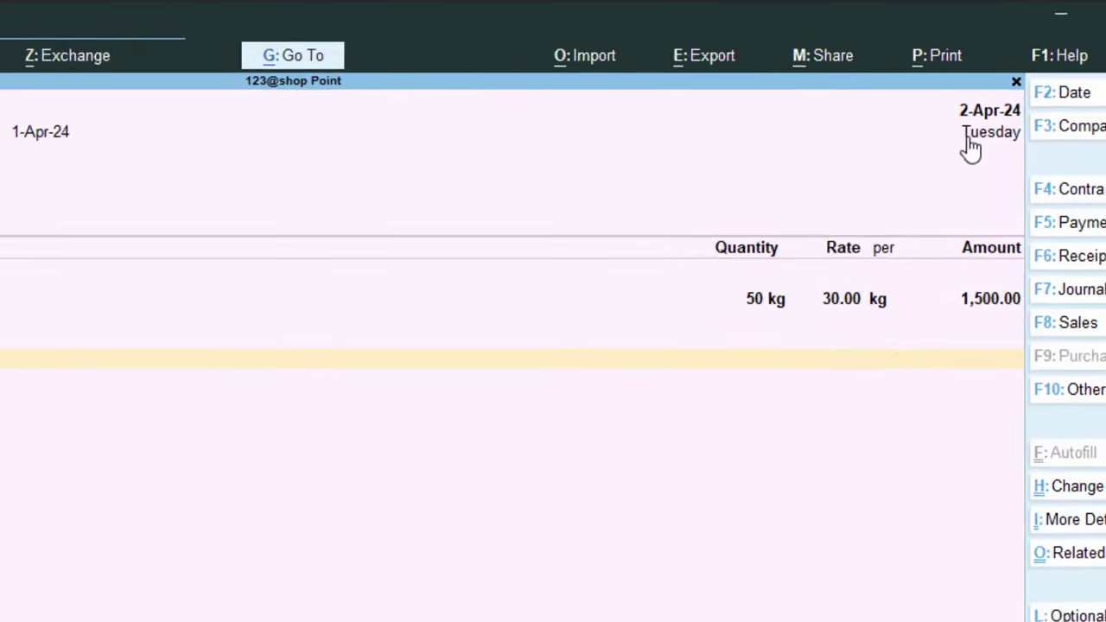
End the item list and save the purchase voucher with a blank narration.
key(Return)
key(Return)
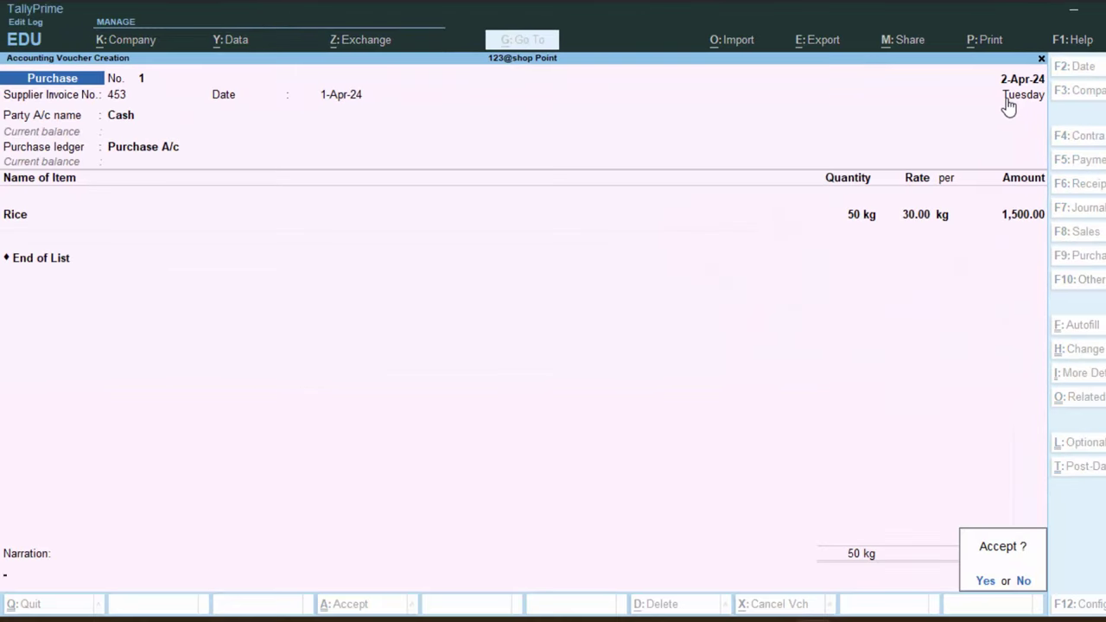
key(Return)
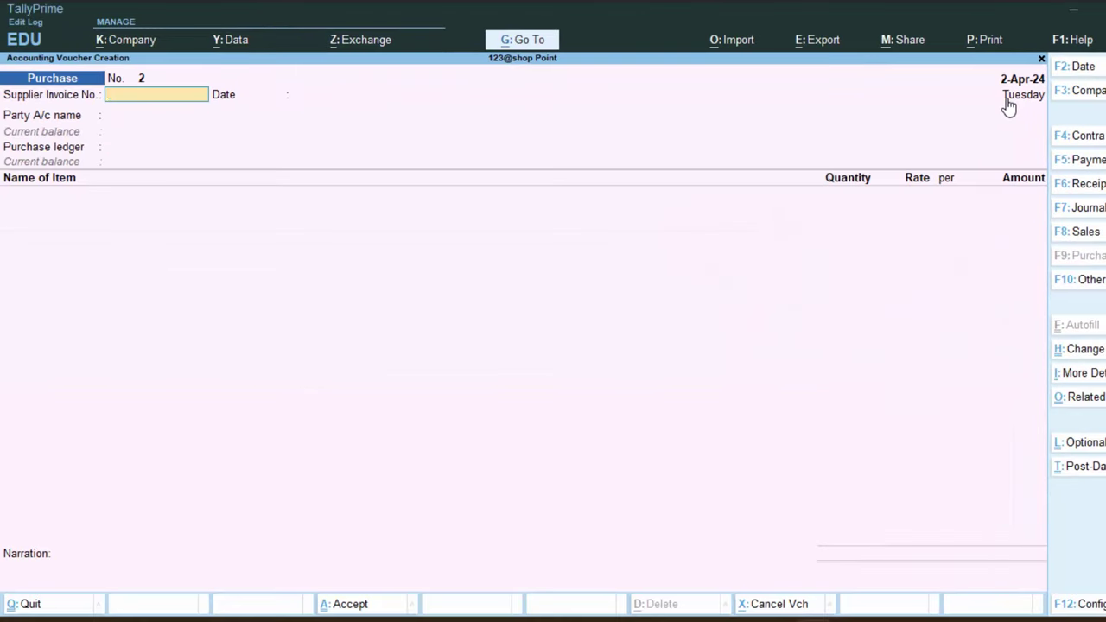
Switch to a sales voucher with Cash as the party account and leave all dispatch details blank.
click(1080, 233)
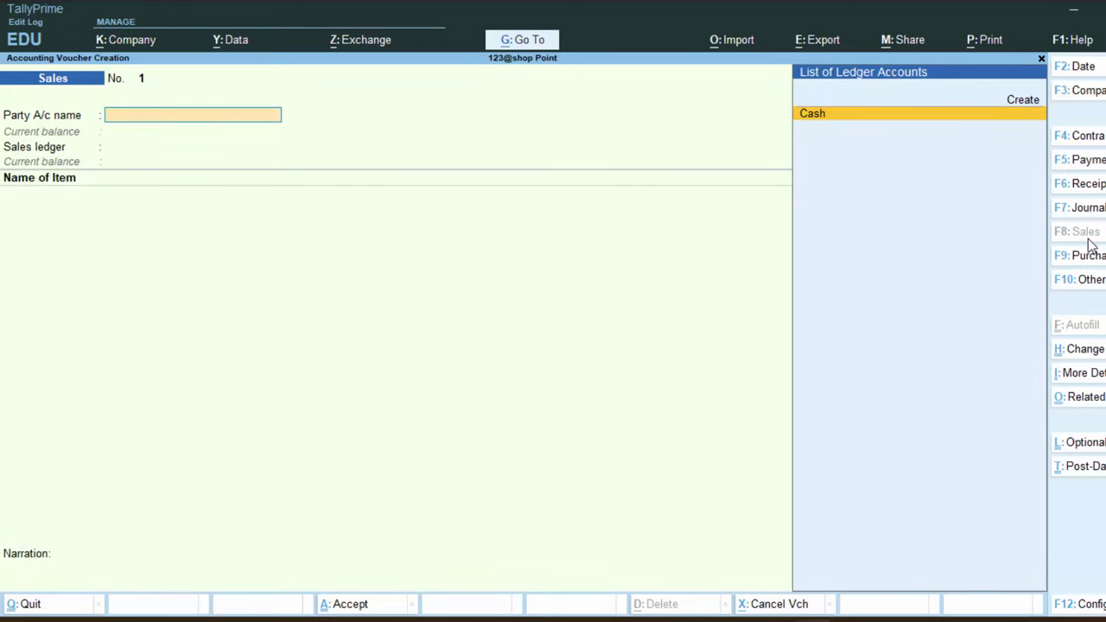
key(Return)
key(Return)
key(Return)
key(Return)
key(Return)
key(Return)
key(Return)
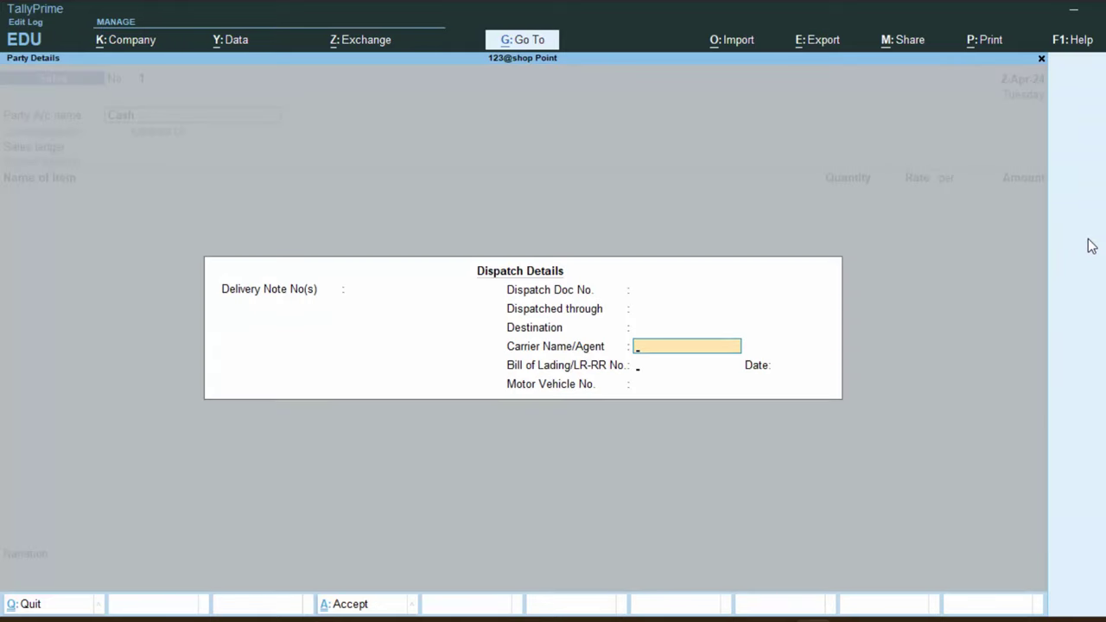
key(Return)
key(Return)
key(Return)
Accept the sales voucher's default party details with a blank address and GST registration type Unregistered/Consumer.
key(Return)
key(Return)
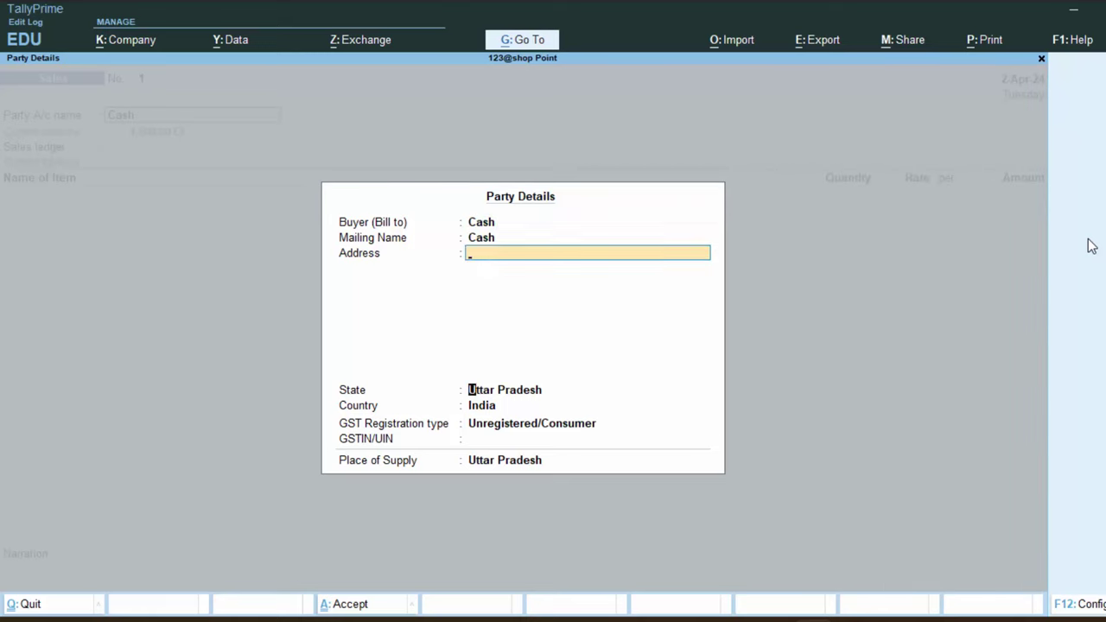
key(Return)
key(Return)
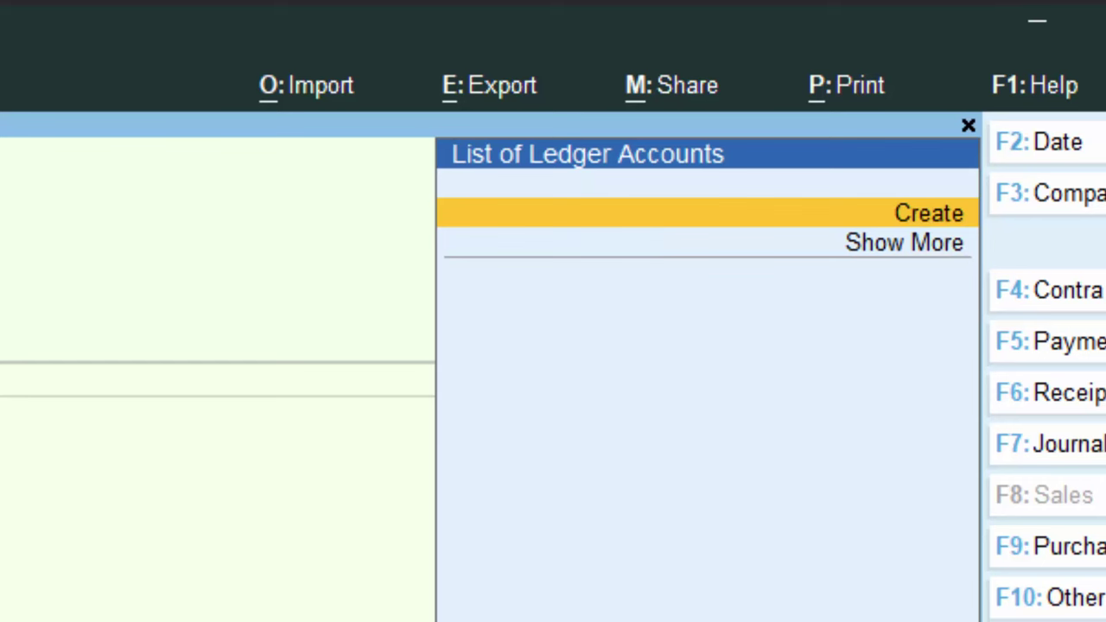
Create a ledger named Sales A/c under Sales Accounts for the voucher's sales ledger, with ledger type Not Applicable.
key(Return)
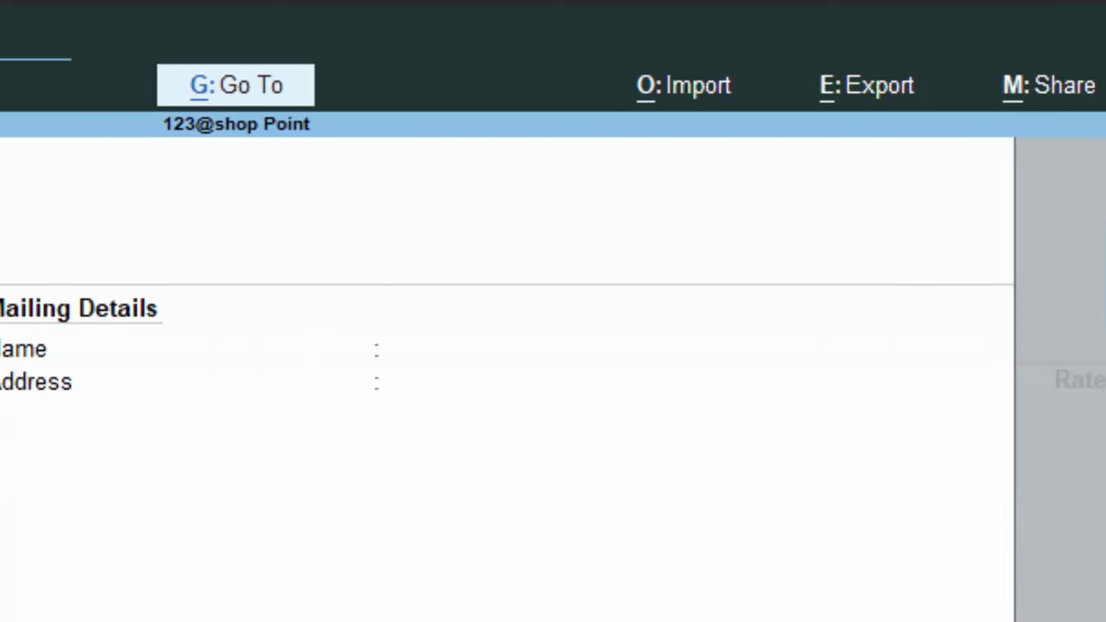
text(Sale)
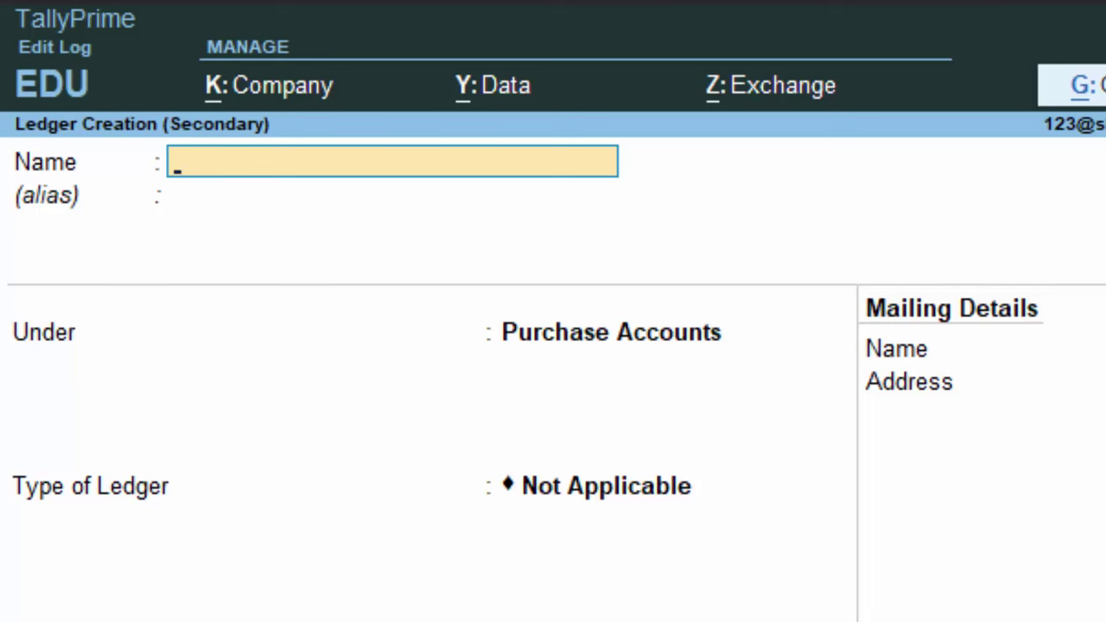
text(s A/c)
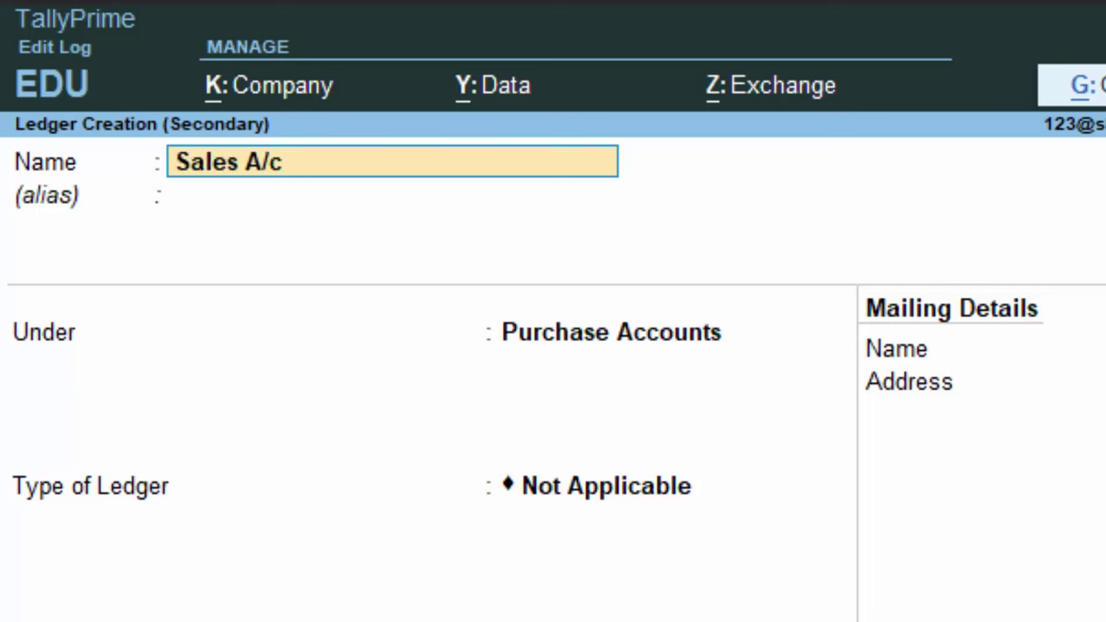
key(Return)
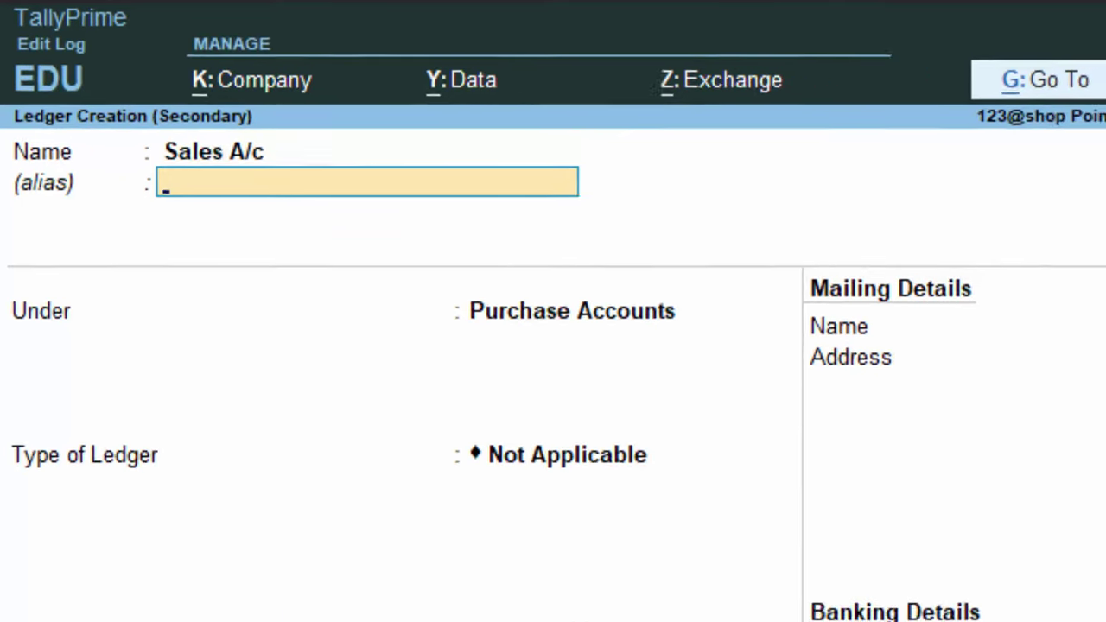
key(Return)
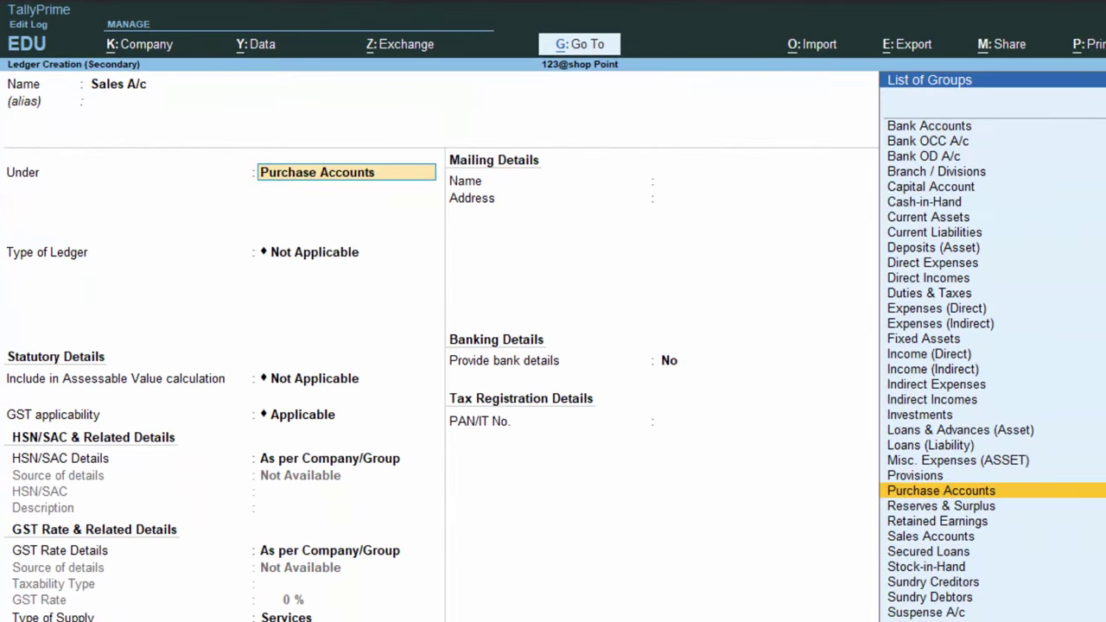
text(S)
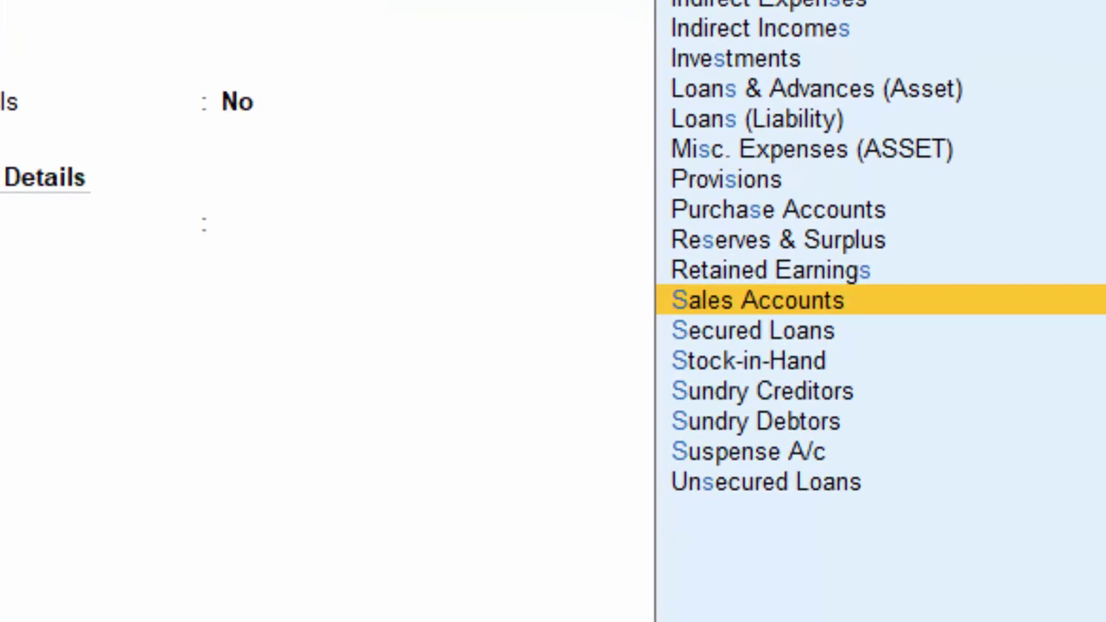
key(Return)
key(Return)
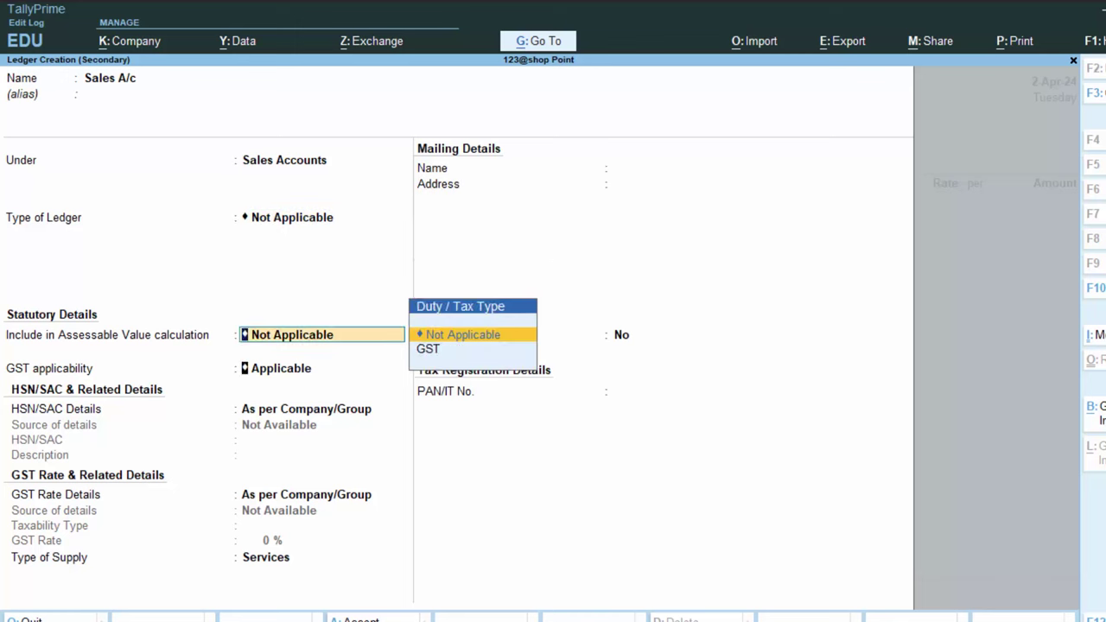
Keep the Sales A/c ledger's default statutory details, leave bank details set to No, and save the ledger.
key(Return)
key(Return)
key(Return)
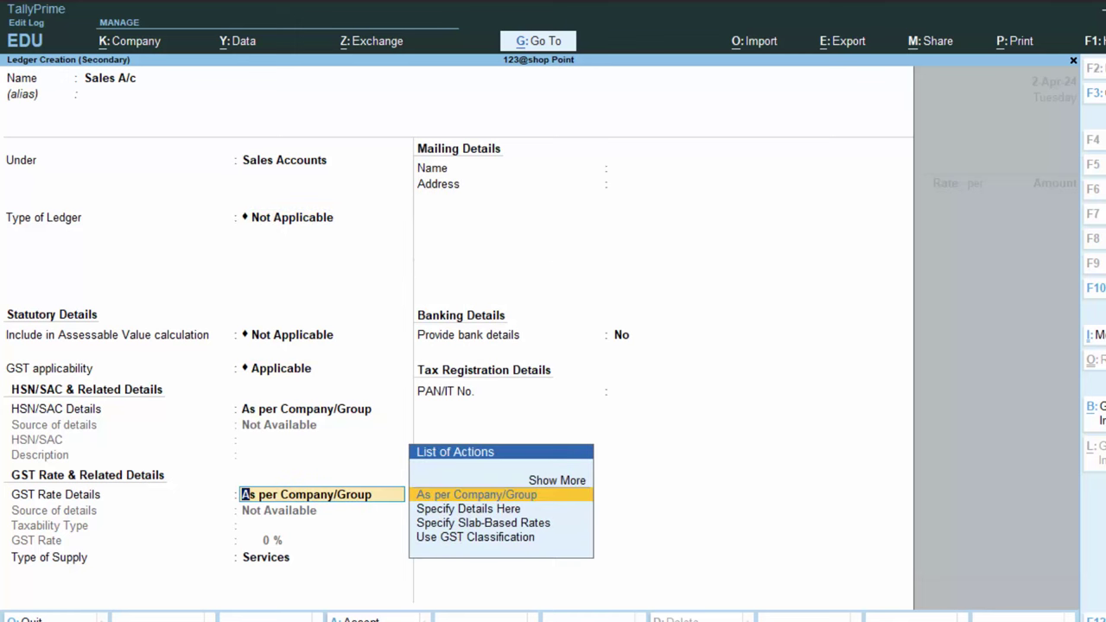
key(Return)
key(Return)
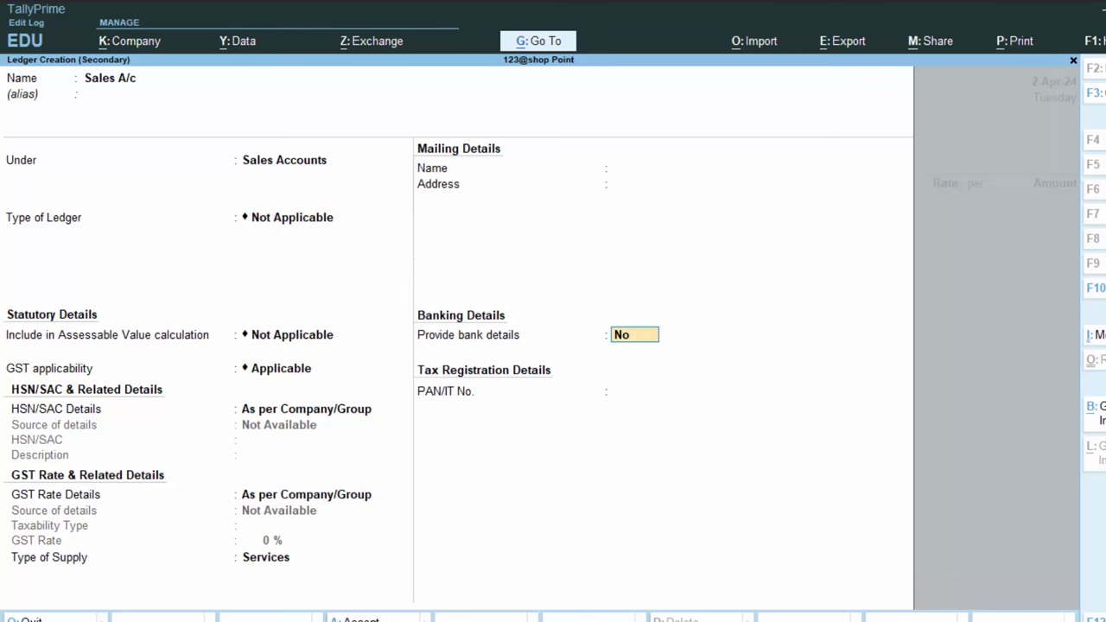
key(Return)
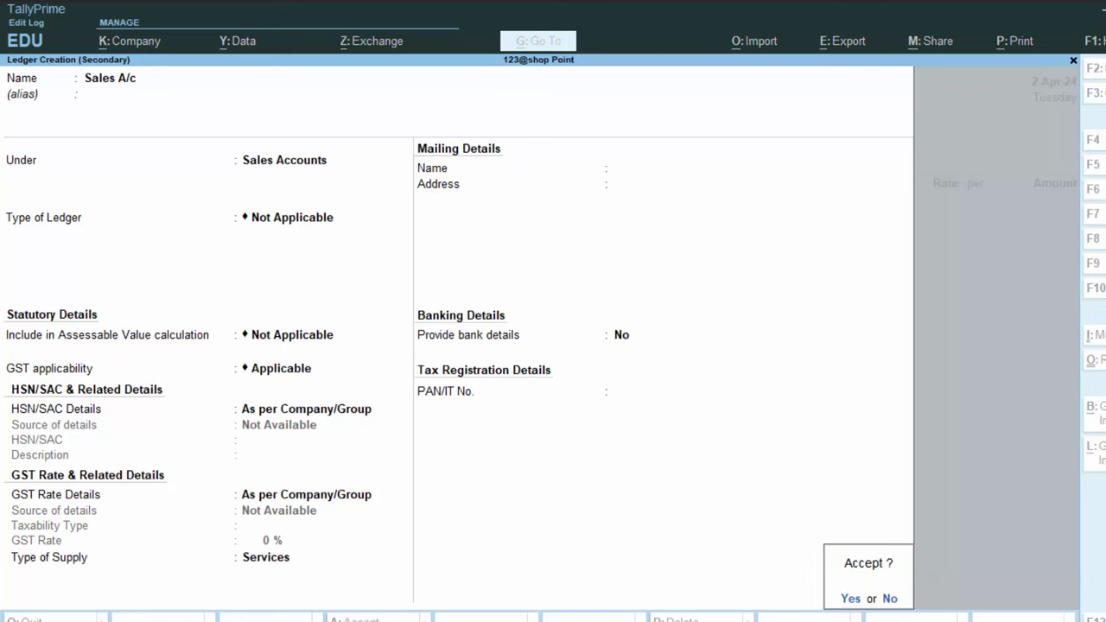
key(Return)
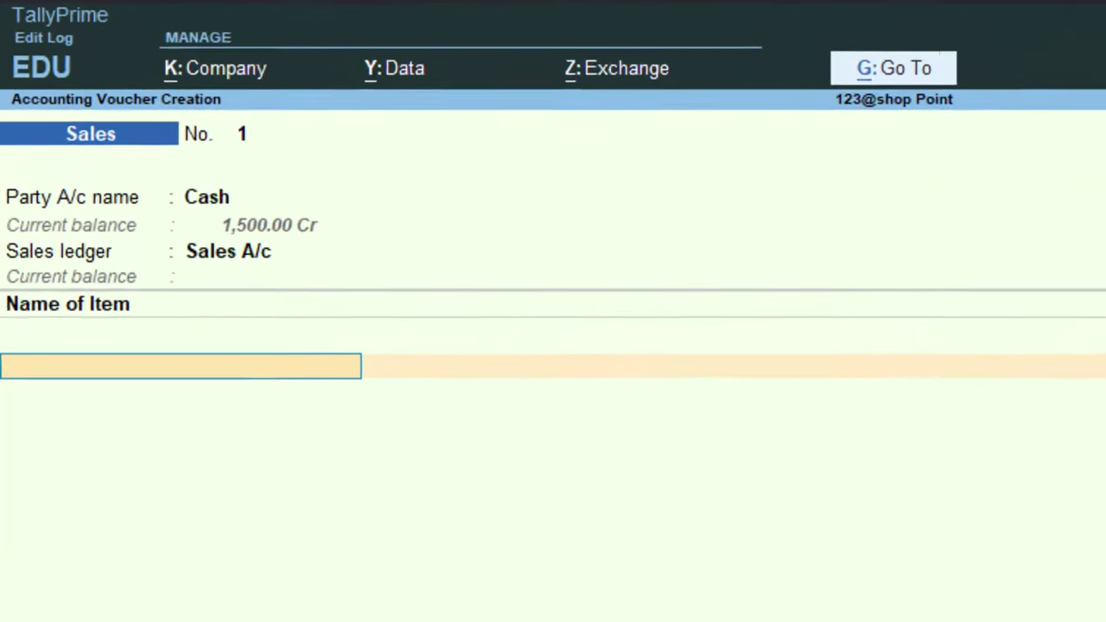
key(alt+c)
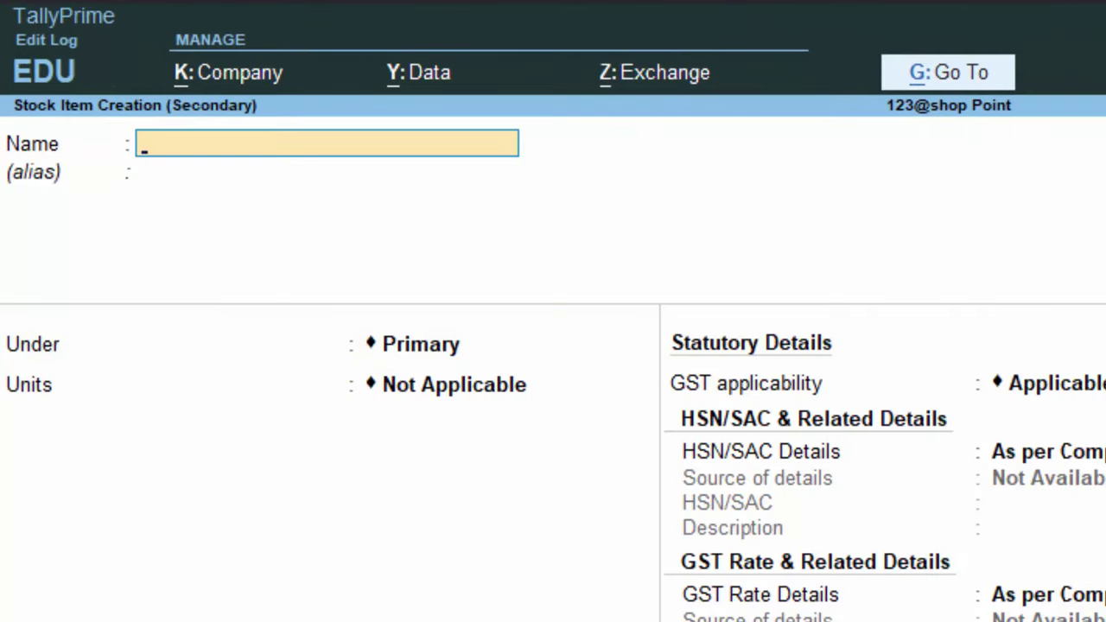
key(Escape)
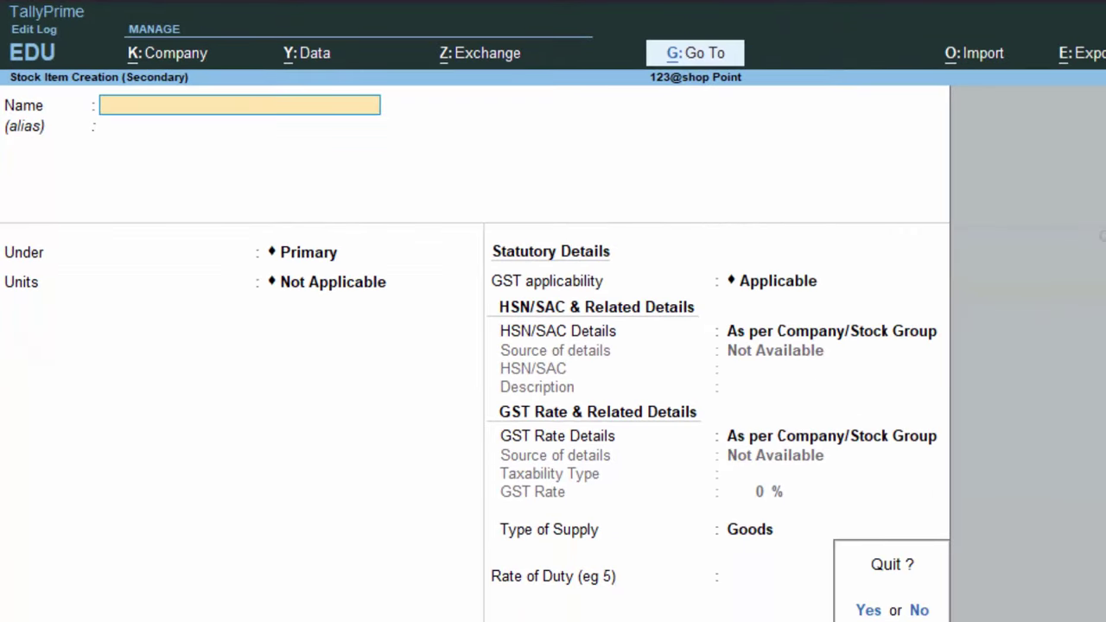
key(y)
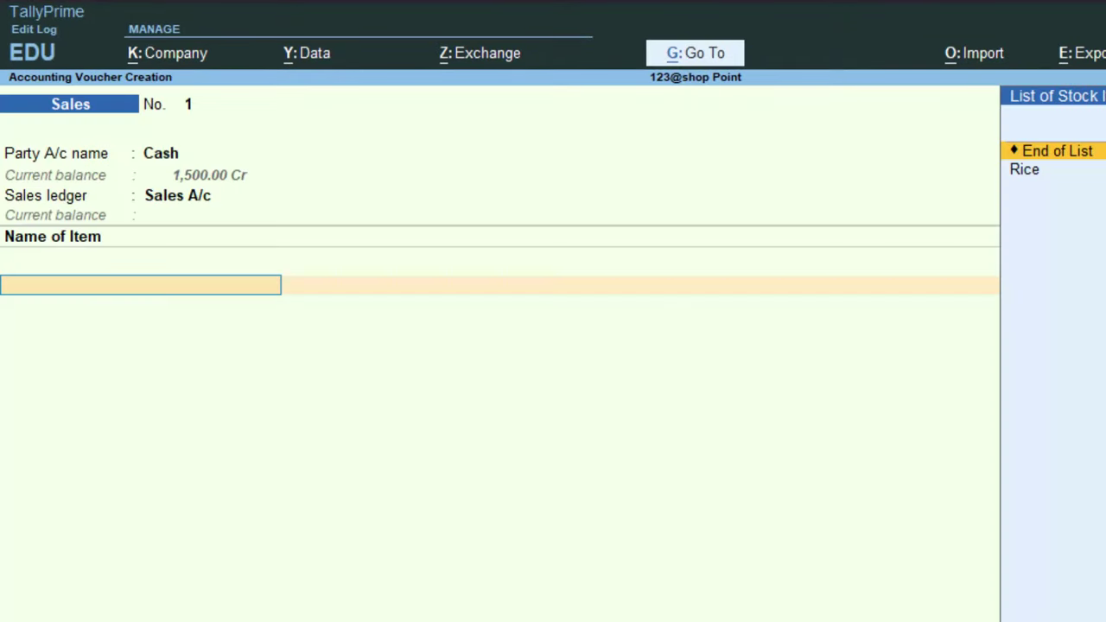
Try to enter Rice with a quantity of 4.5 in the sales voucher, and quit the voucher without saving.
key(Down)
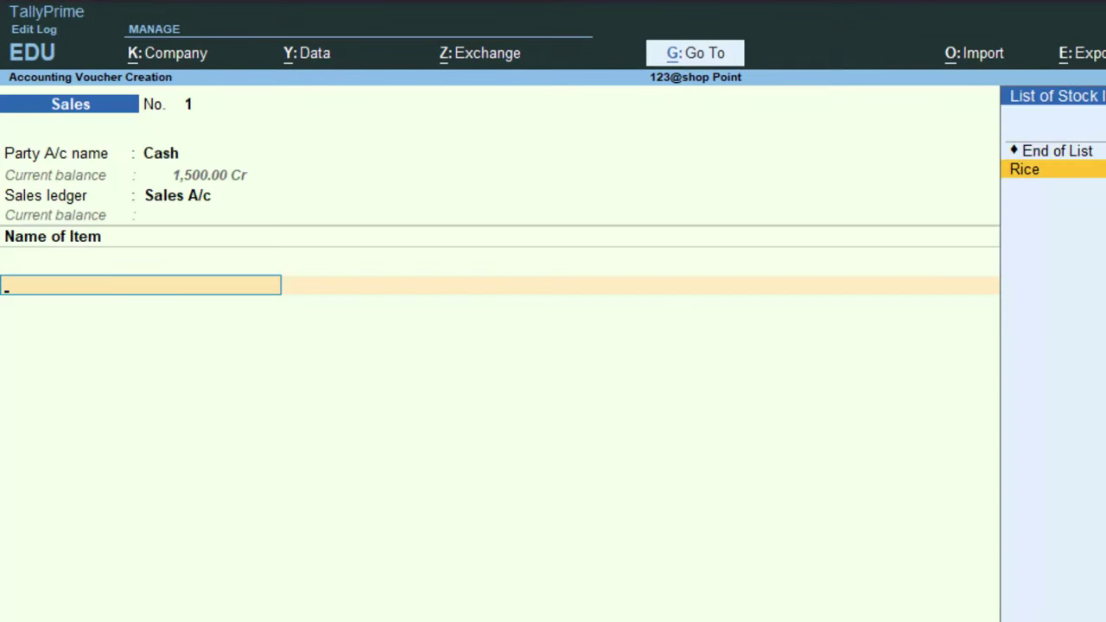
key(Return)
text(4)
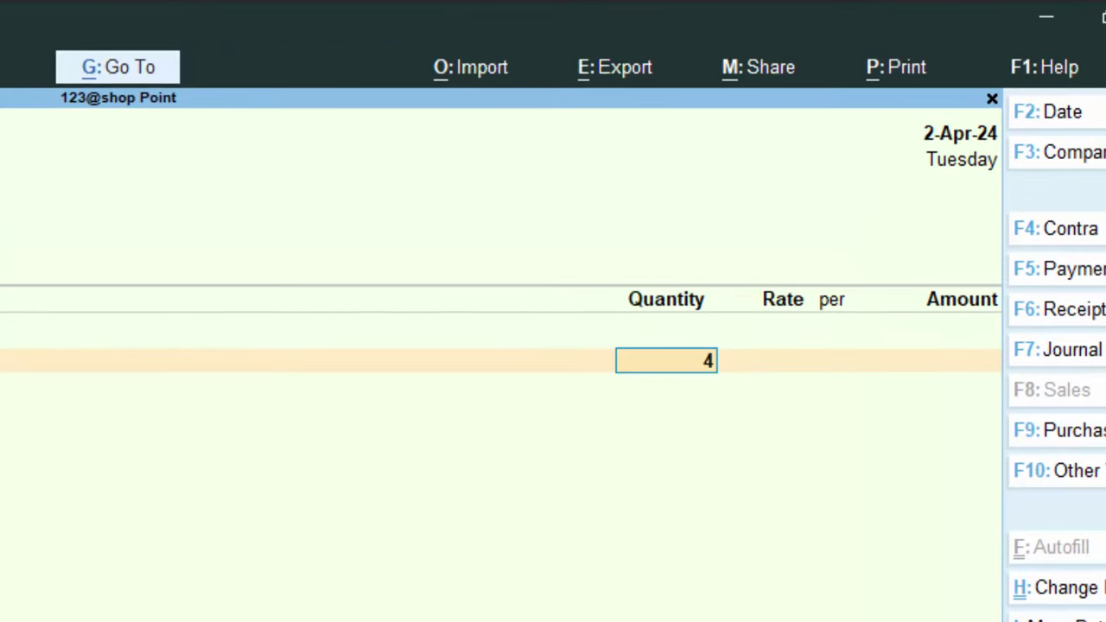
text(.5)
key(Return)
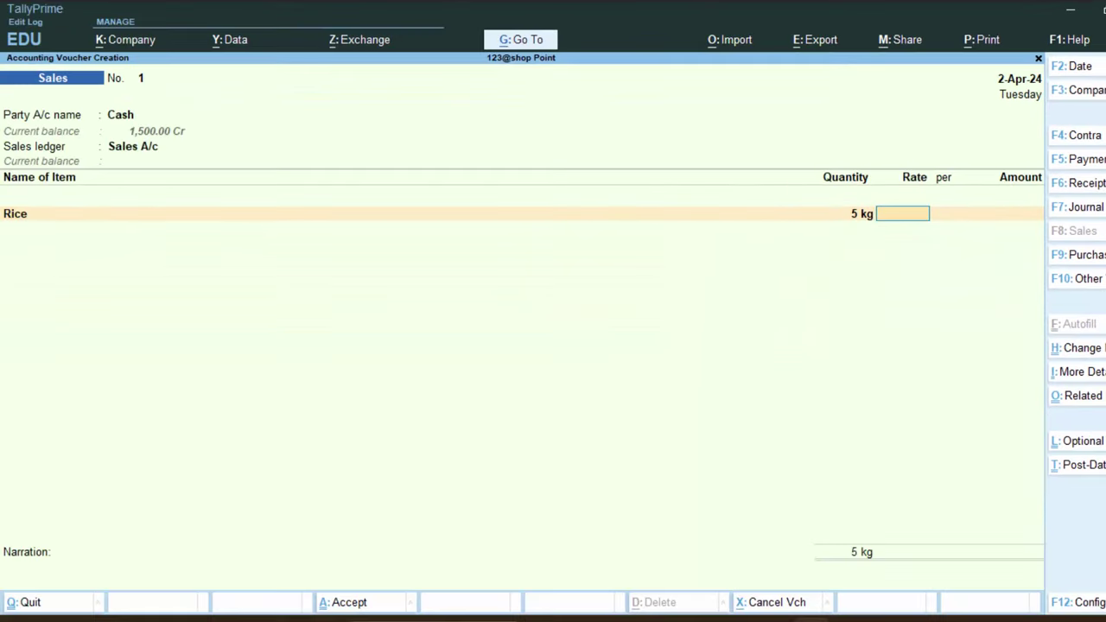
key(Escape)
key(y)
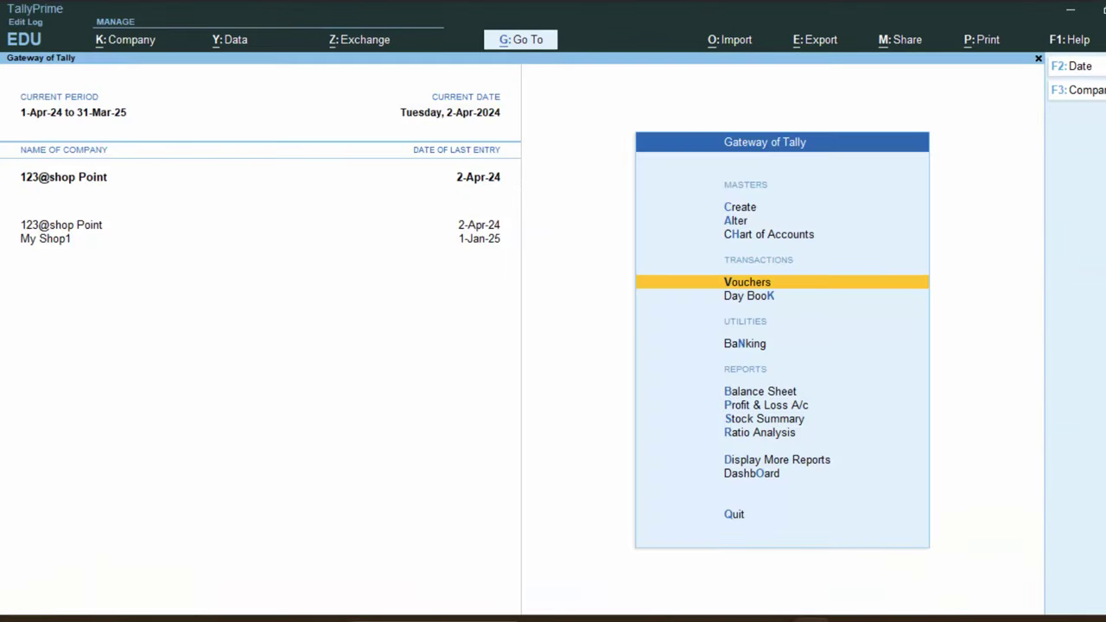
Alter the kg unit of measure to use 3 decimal places, keeping its other details, save it and return to the Gateway of Tally.
key(Up)
key(Up)
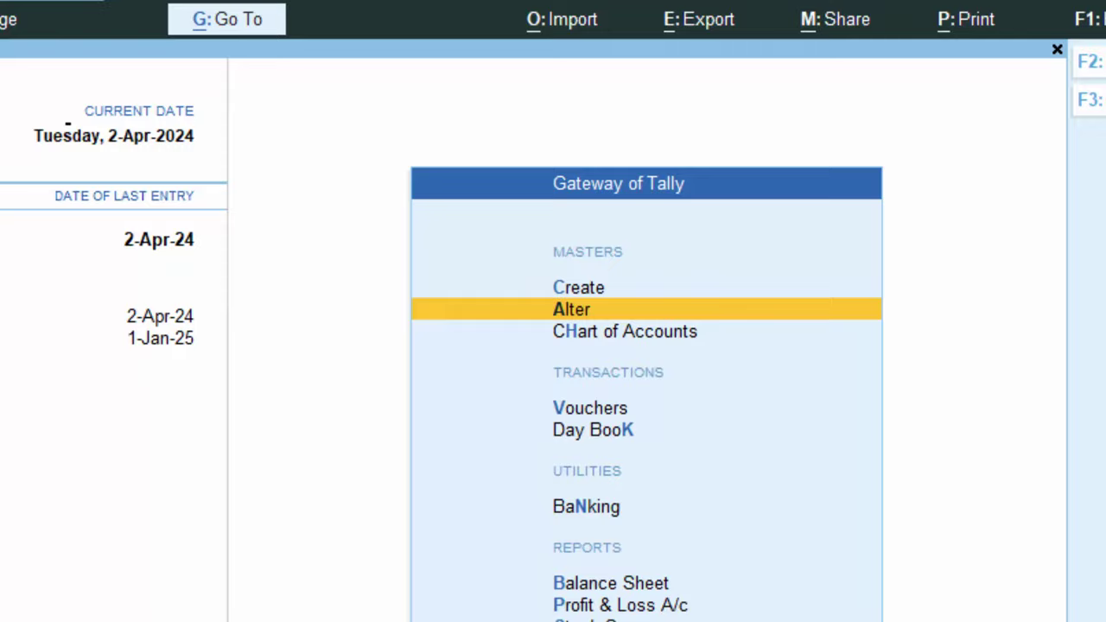
key(Return)
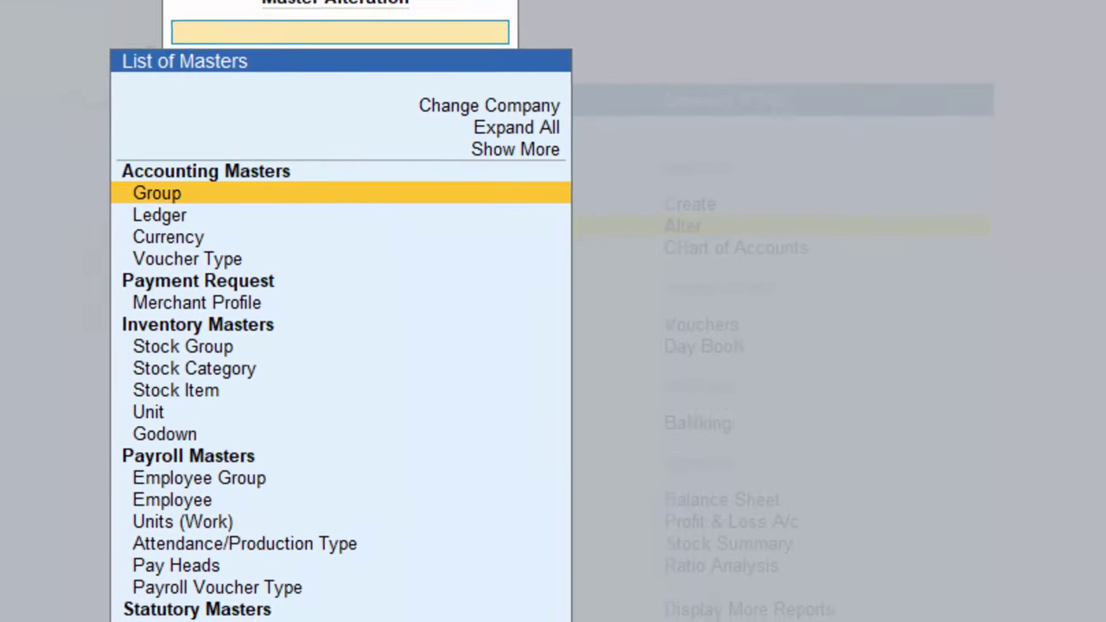
key(Down)
key(Down)
key(Down)
key(Down)
key(Down)
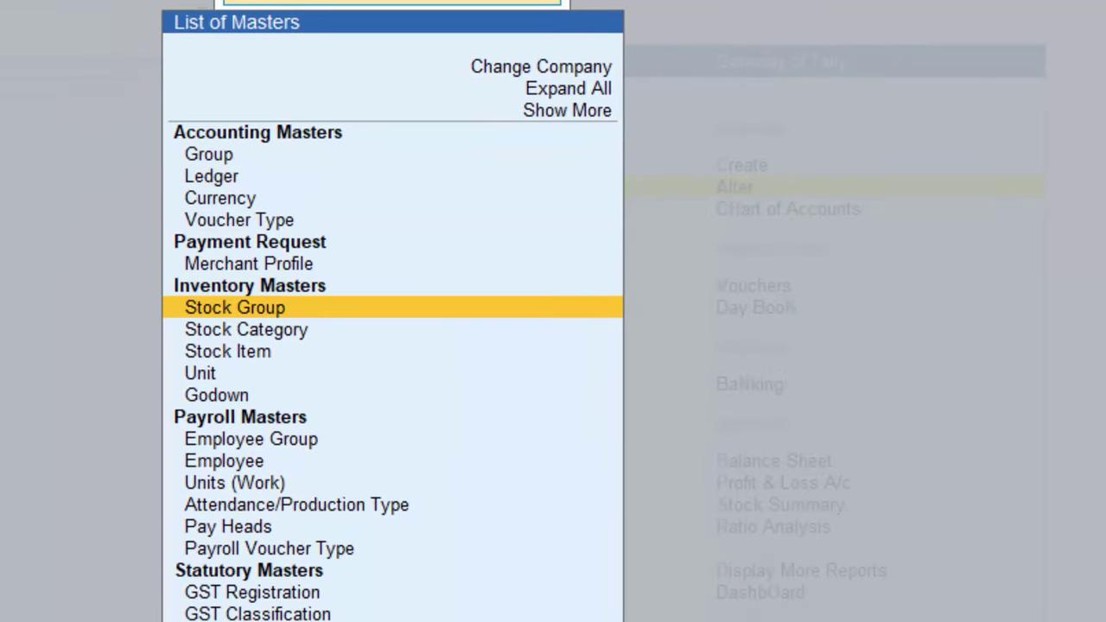
key(Down)
key(Down)
key(Down)
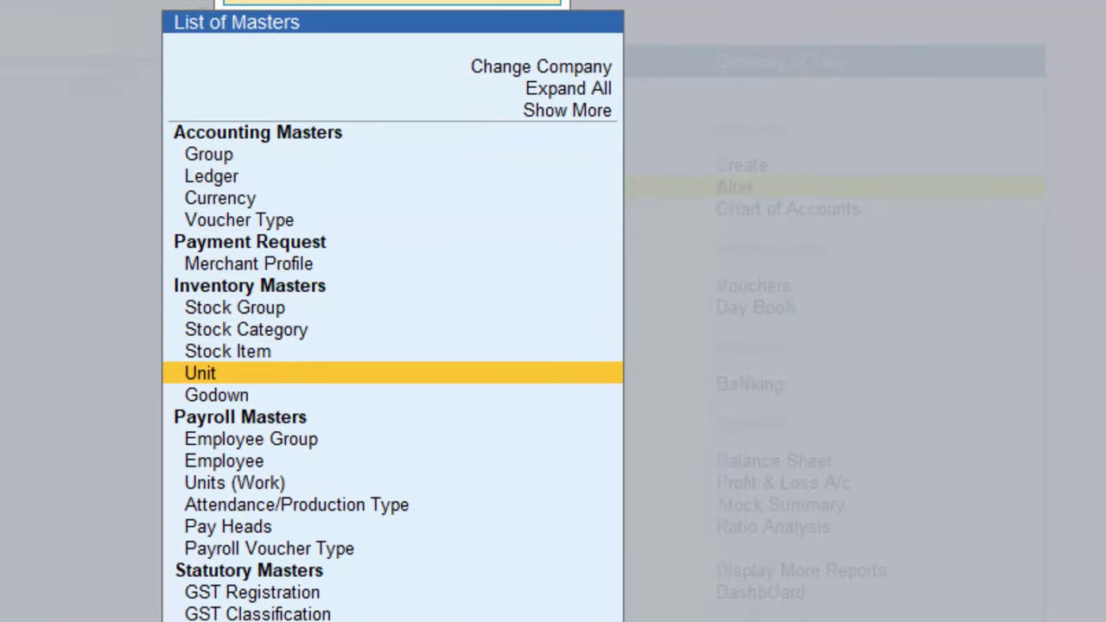
key(Return)
key(Return)
key(Return)
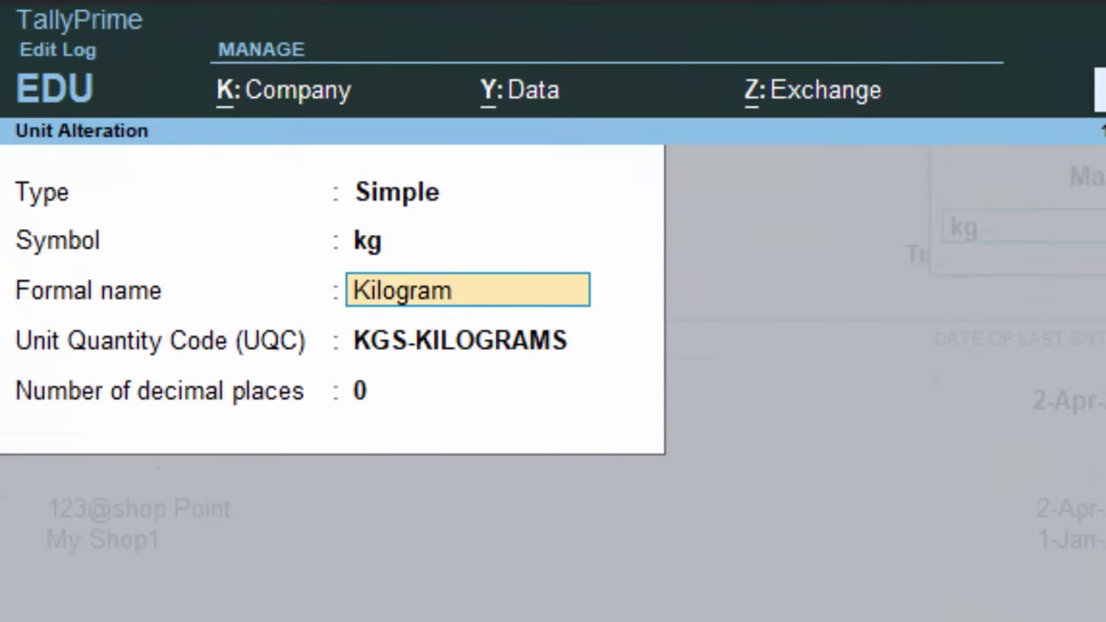
key(Return)
key(Return)
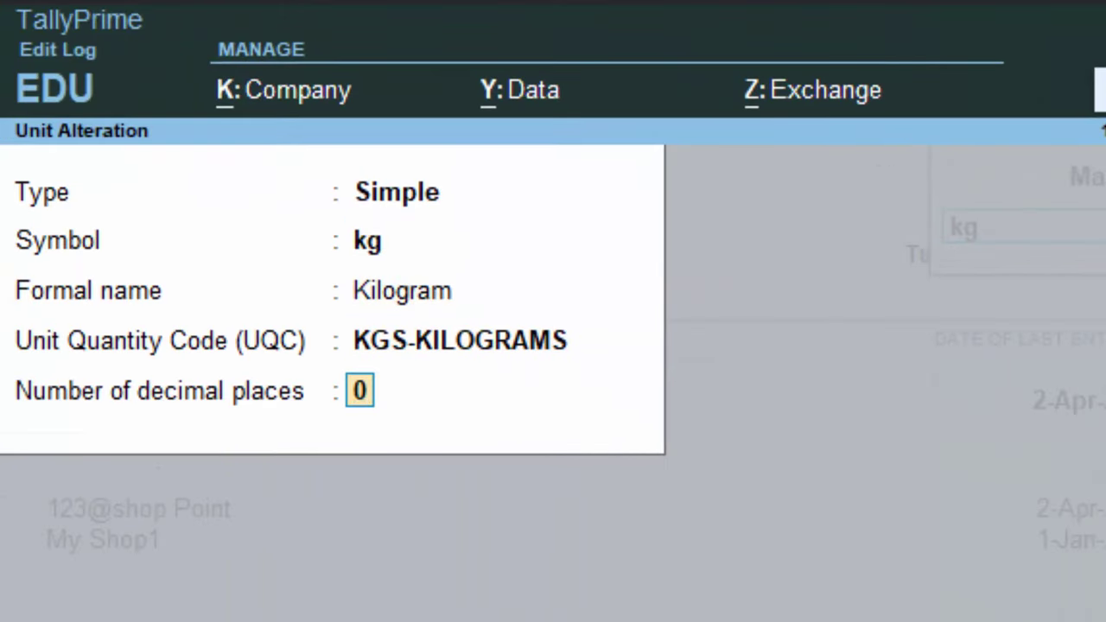
text(3)
key(Return)
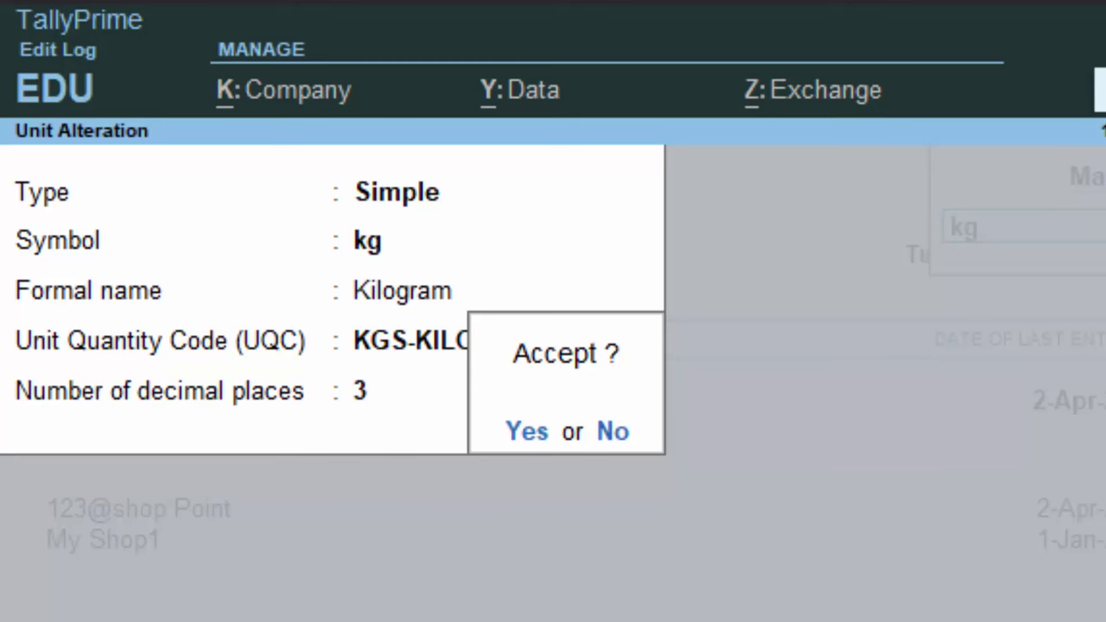
key(Return)
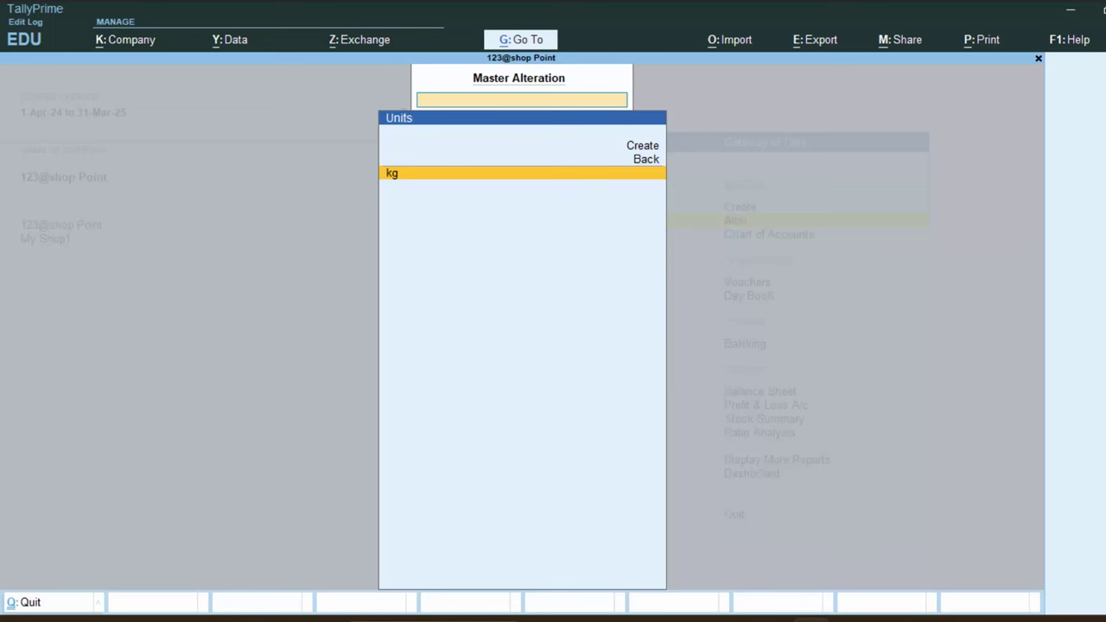
key(Escape)
key(Escape)
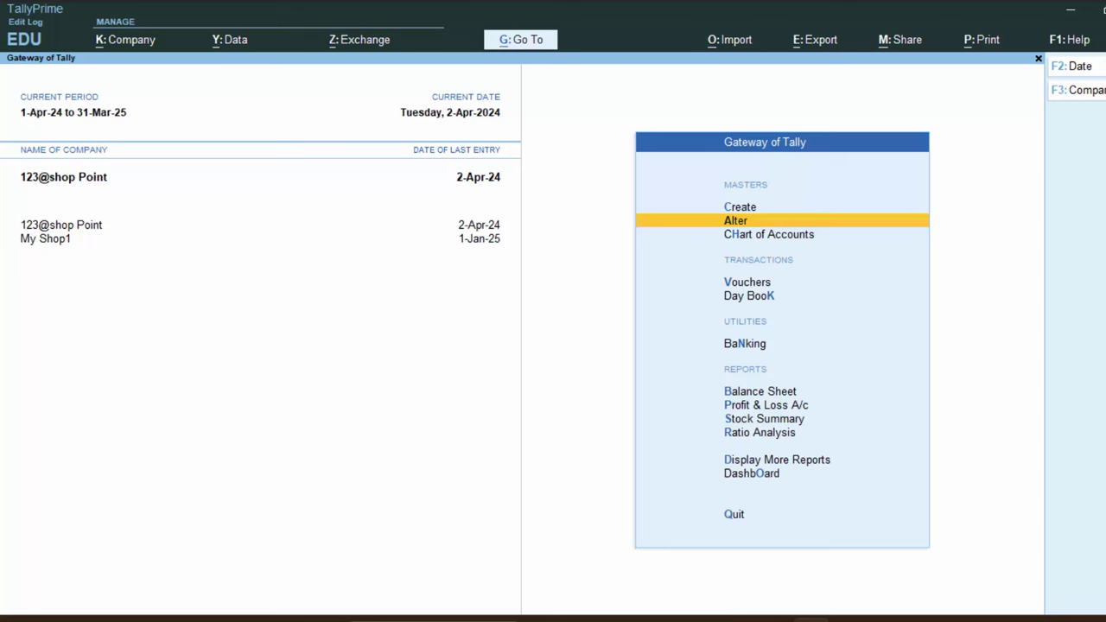
Start a new sales voucher with Cash as the party account and leave all dispatch details blank.
key(v)
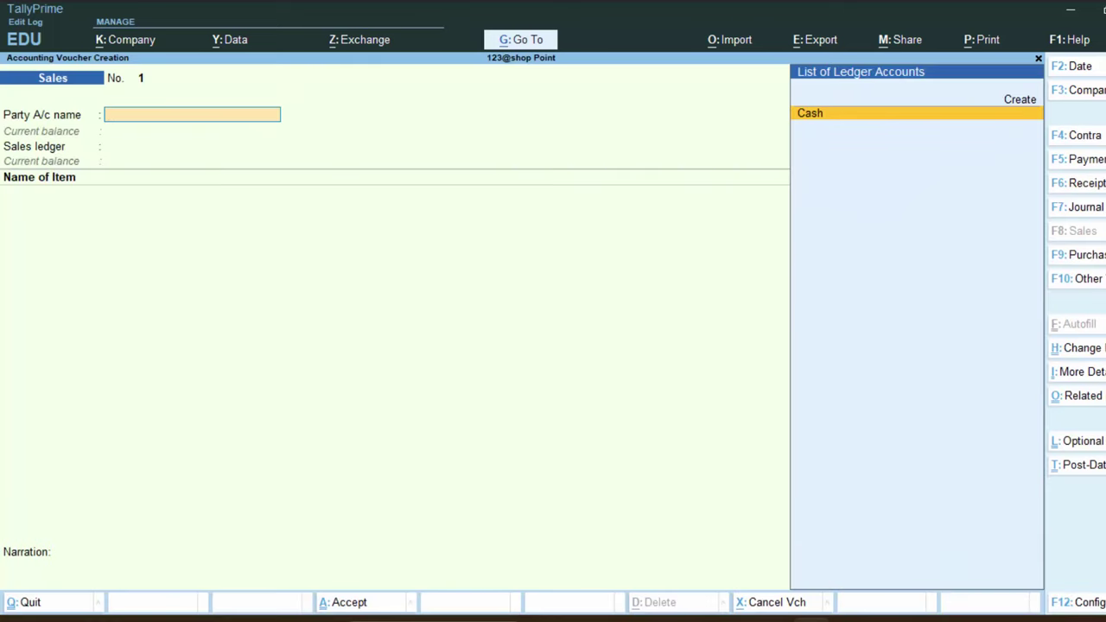
key(Return)
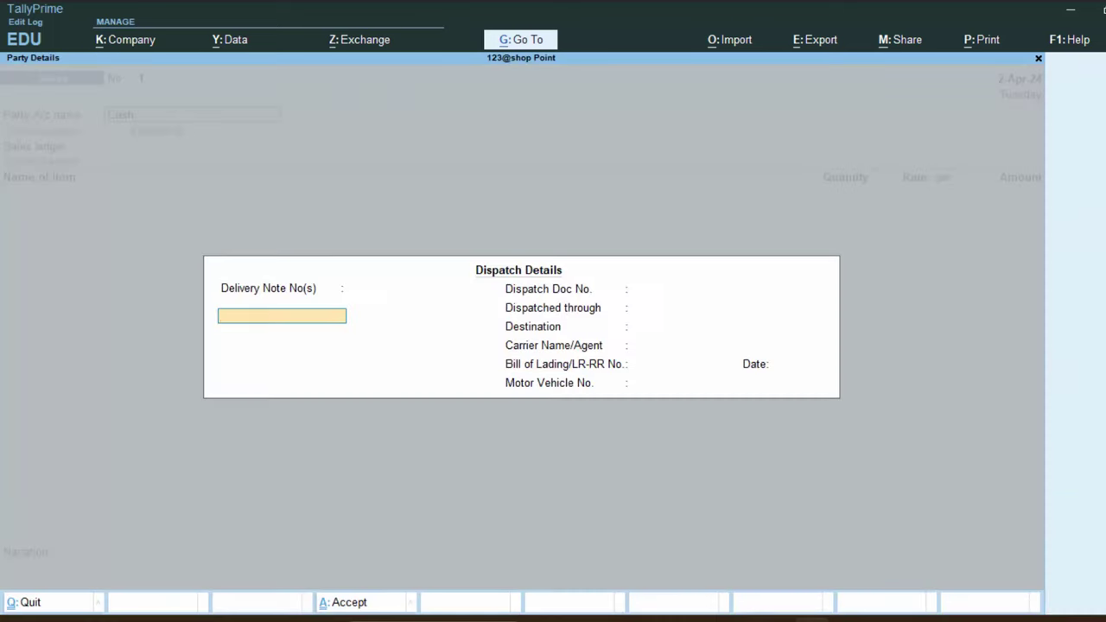
key(Return)
key(Return)
key(Return)
key(Return)
key(Return)
key(Return)
key(Return)
key(Return)
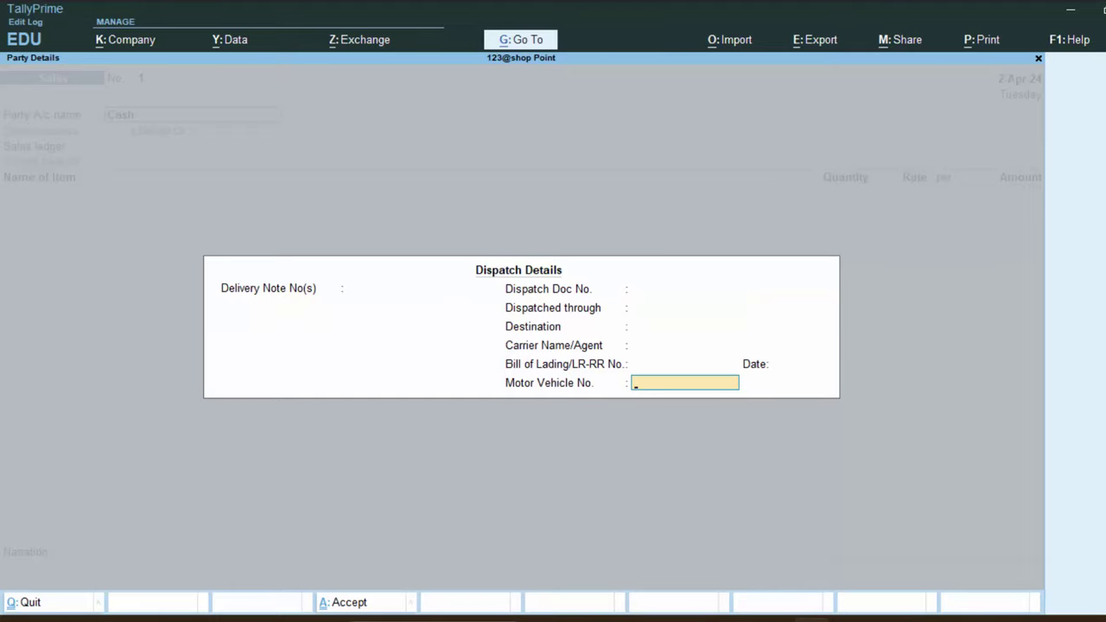
key(Return)
Accept the party details for Cash with a blank address, GST registration type Unregistered/Consumer and the default place of supply.
key(Return)
key(Return)
key(Return)
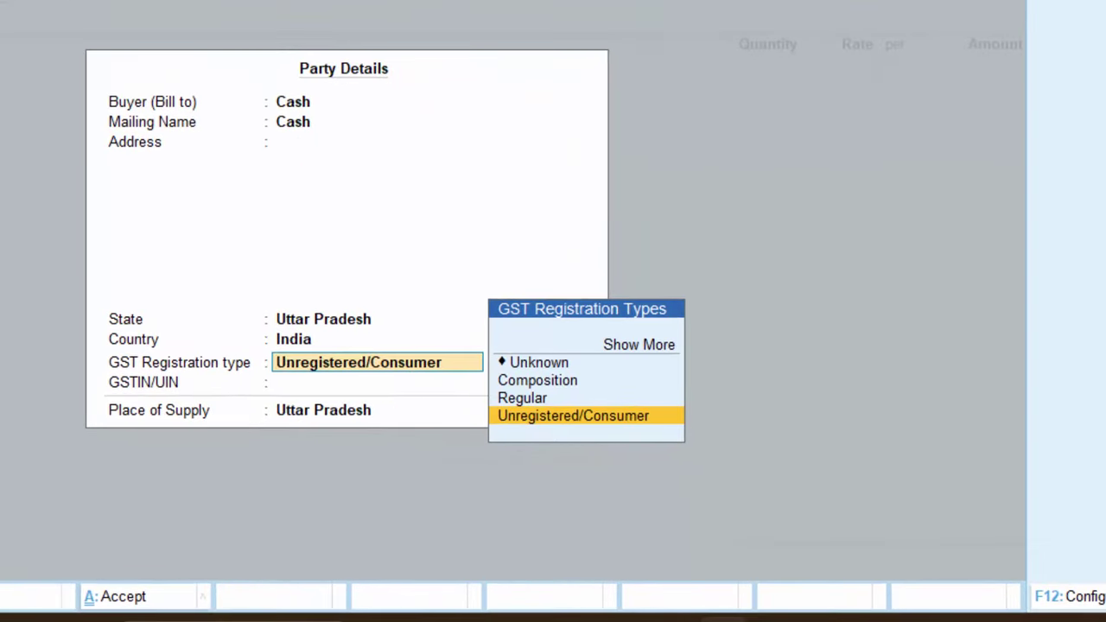
key(Return)
key(Return)
key(Return)
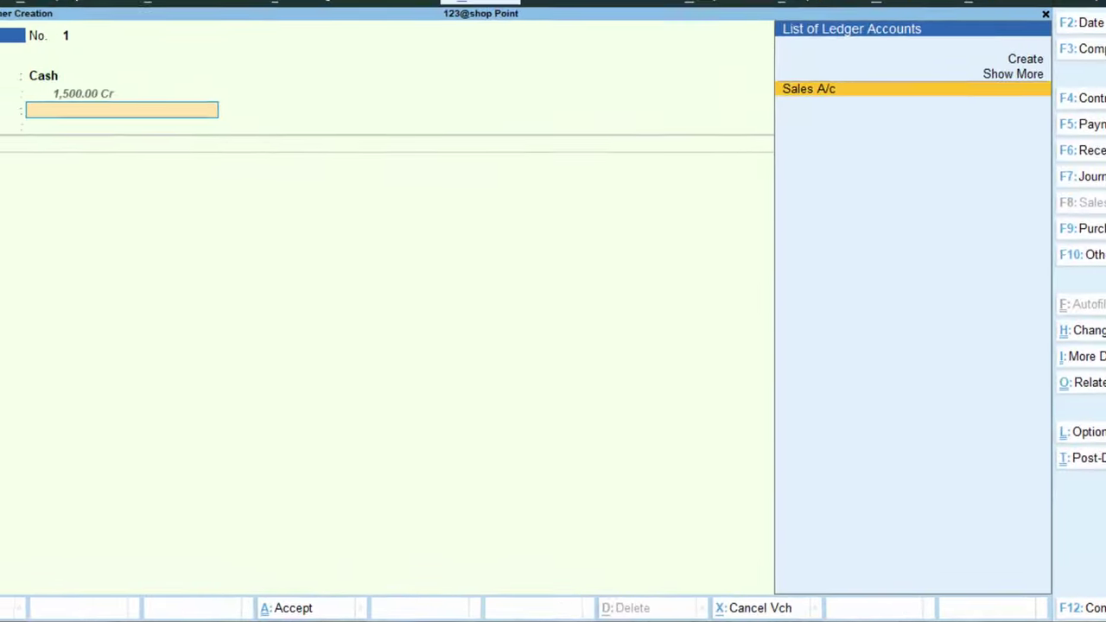
Choose Sales A/c as the sales ledger and add Rice with a quantity of 1.5 kg at a rate of 50 per kg.
key(Return)
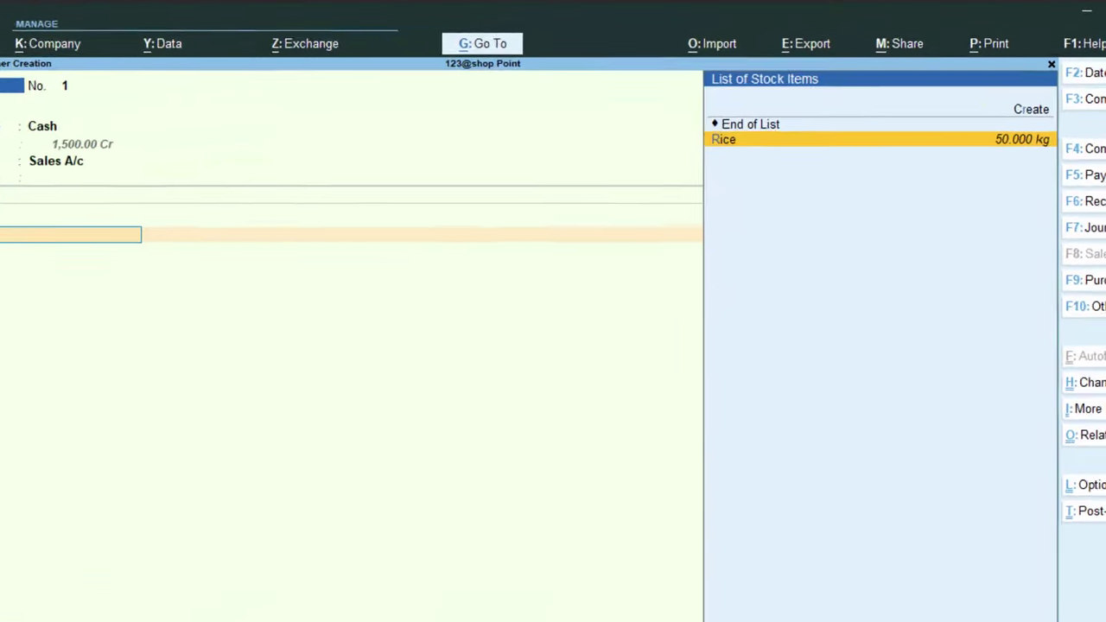
key(Return)
text(1)
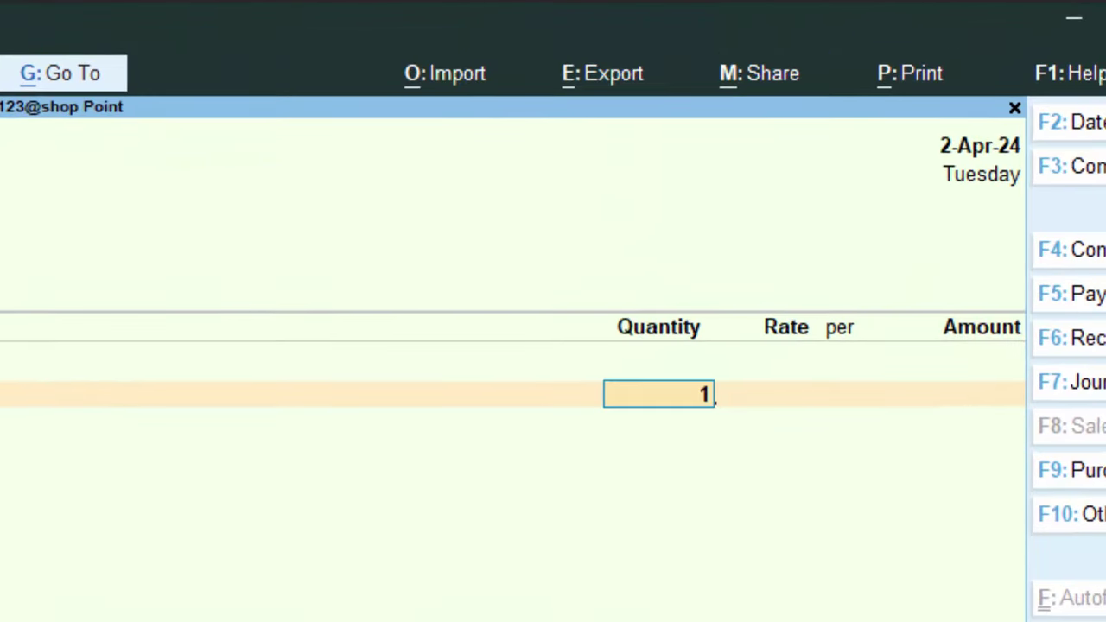
text(.5)
key(Return)
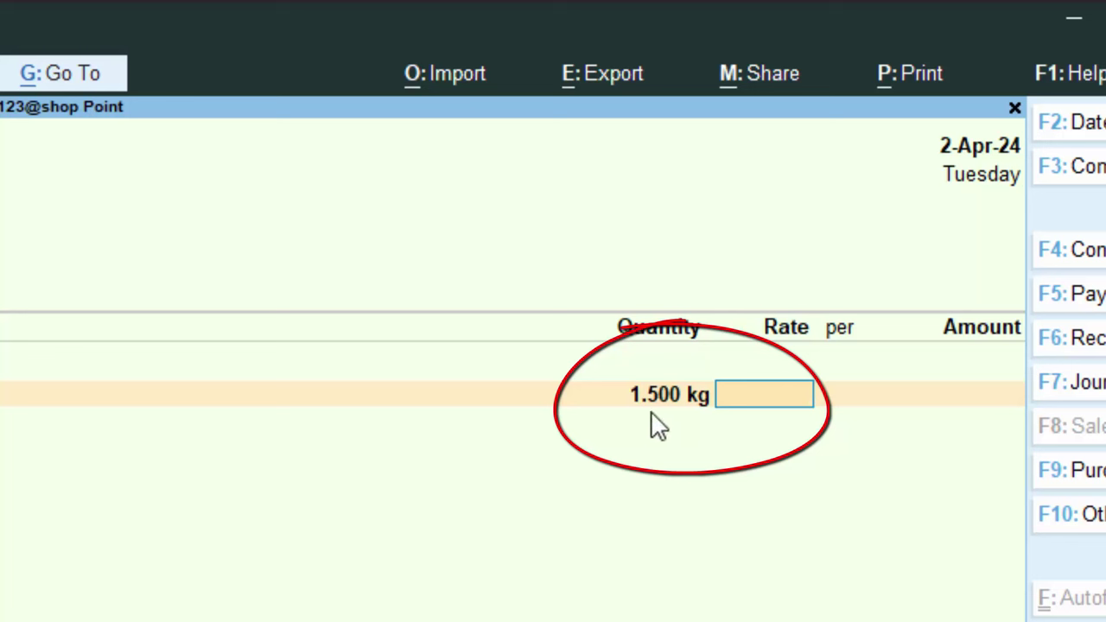
text(50)
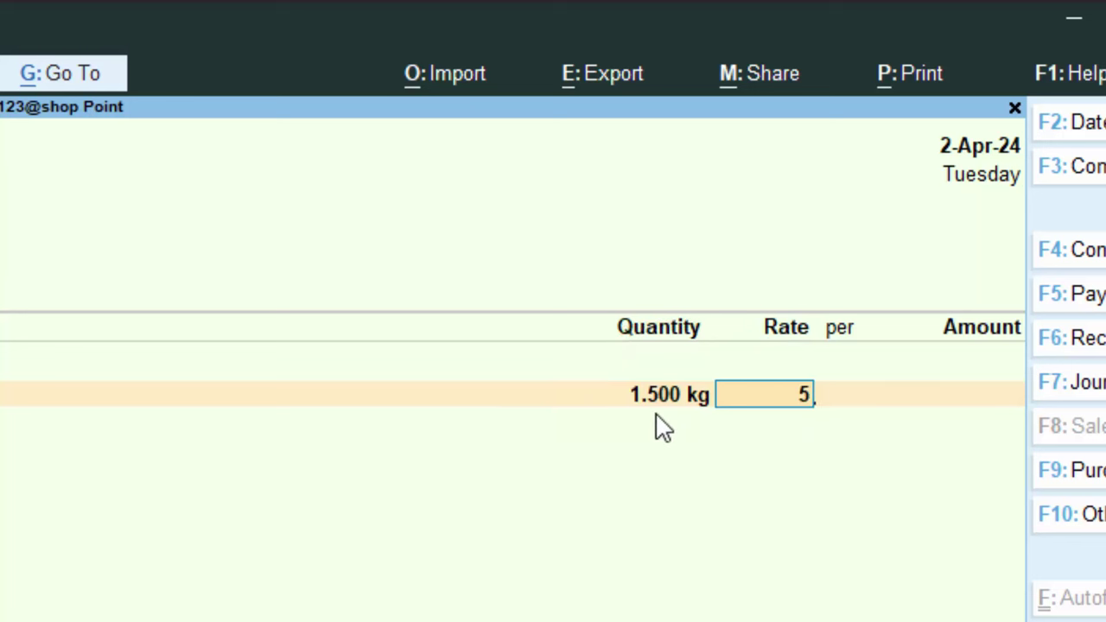
key(Return)
key(Return)
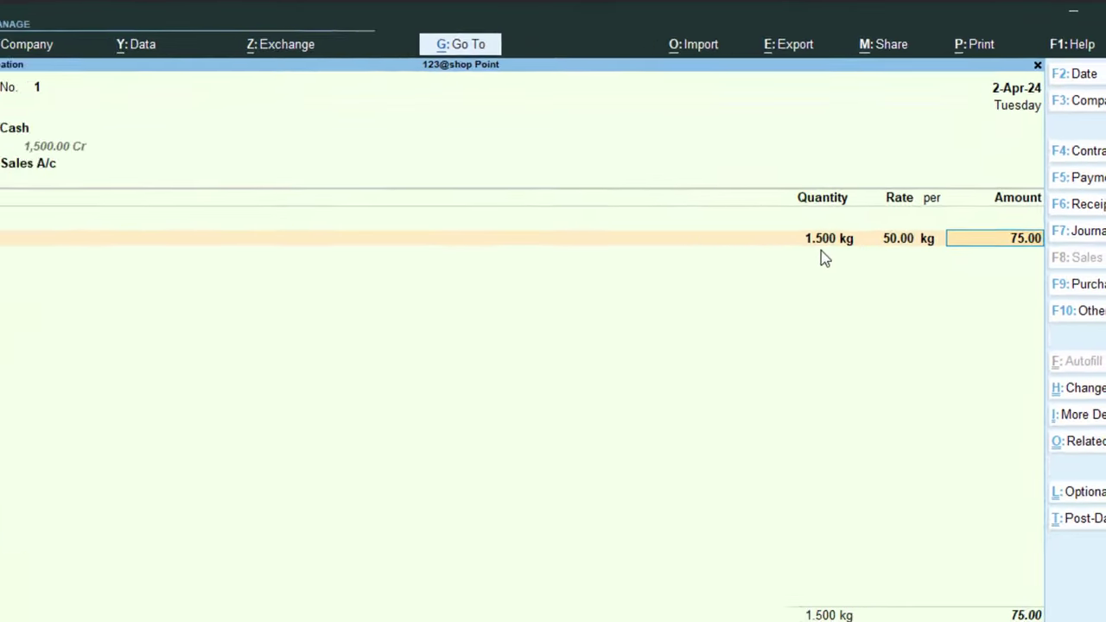
key(Return)
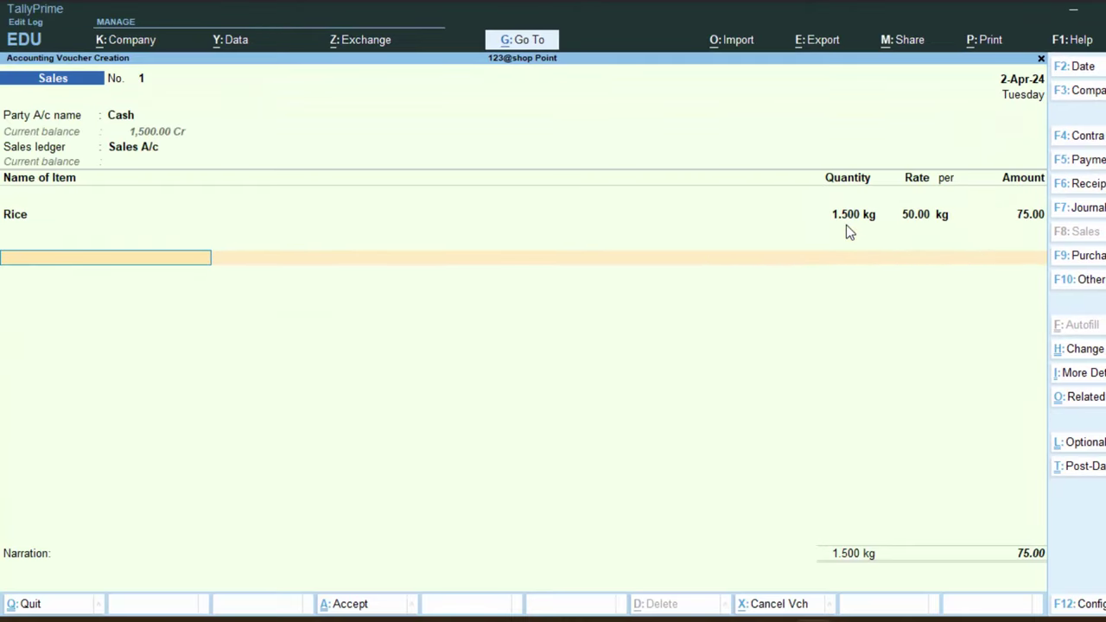
End the item list, leave the narration blank and save the sales voucher.
key(Return)
key(Return)
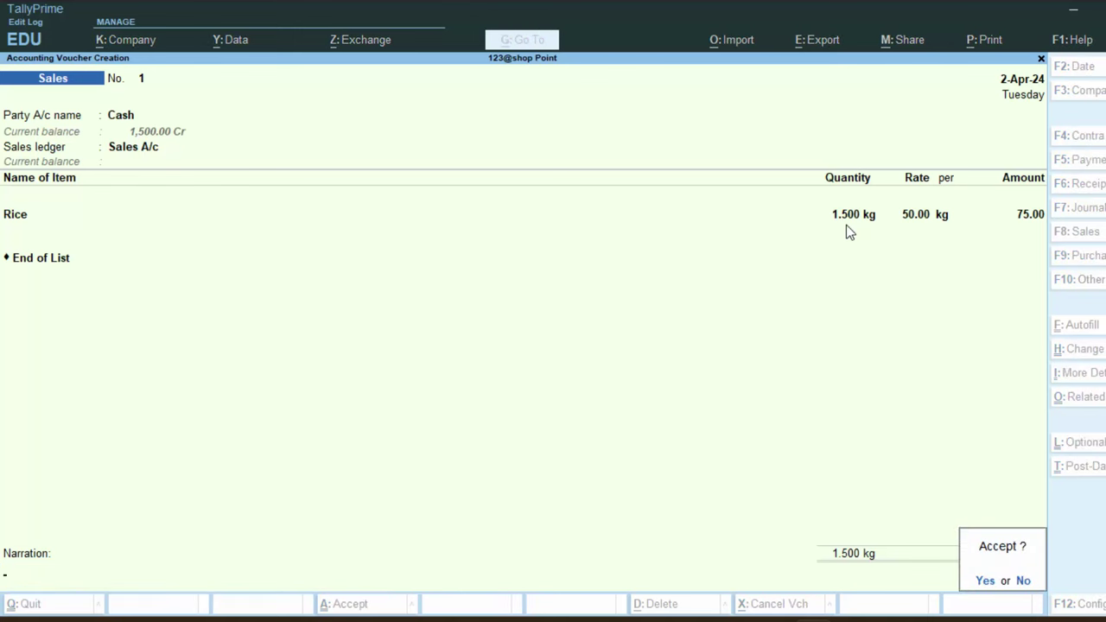
key(Return)
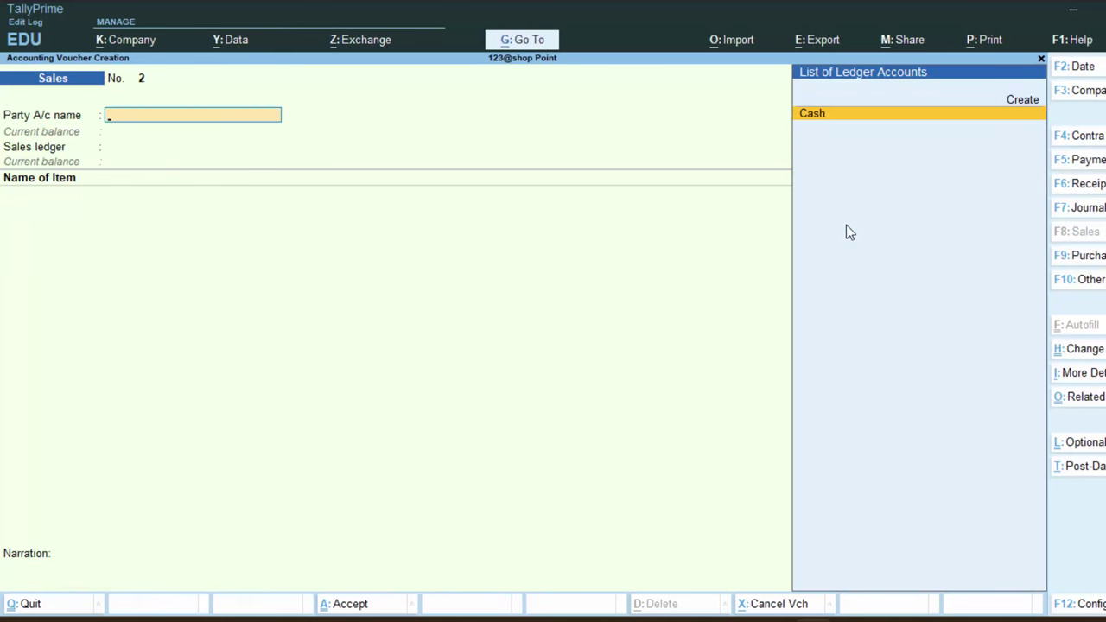